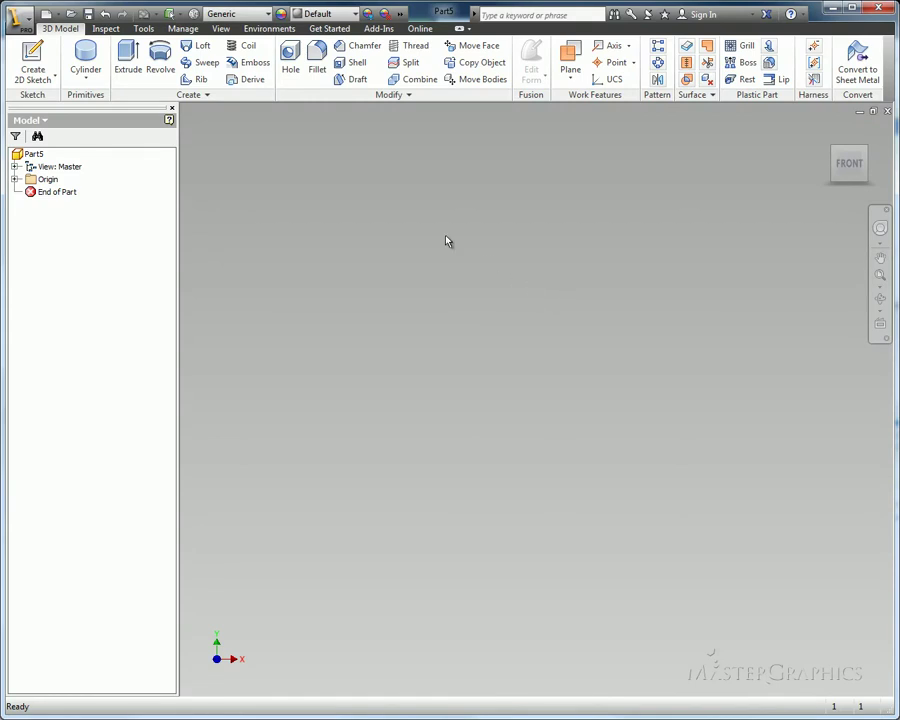
# Create a 10 x 6 in box primitive on the XY plane, extruded 2 in deep.
pyautogui.click(97, 81)
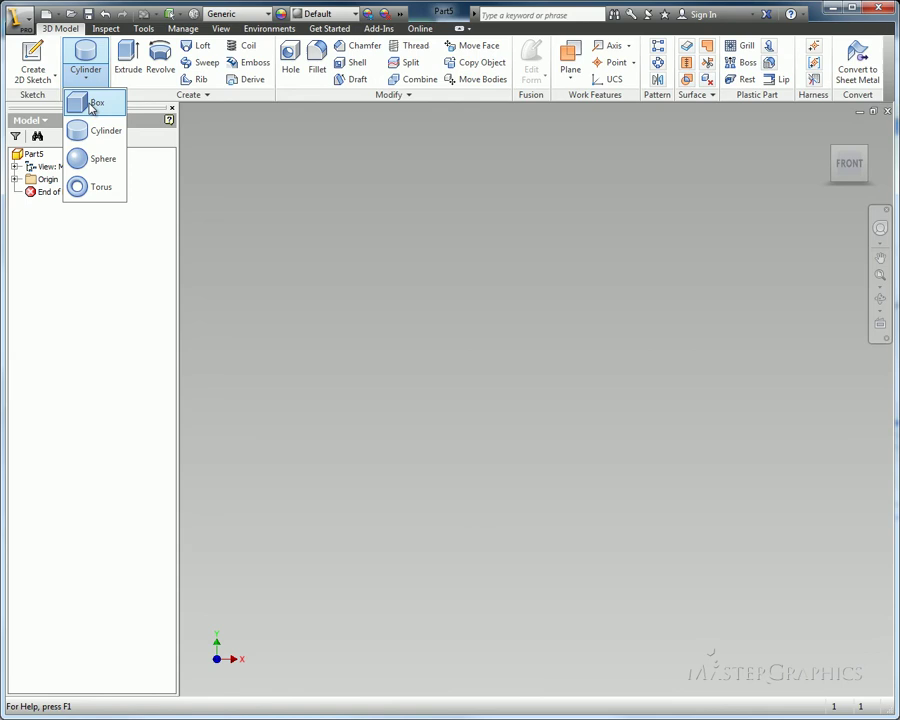
pyautogui.click(91, 105)
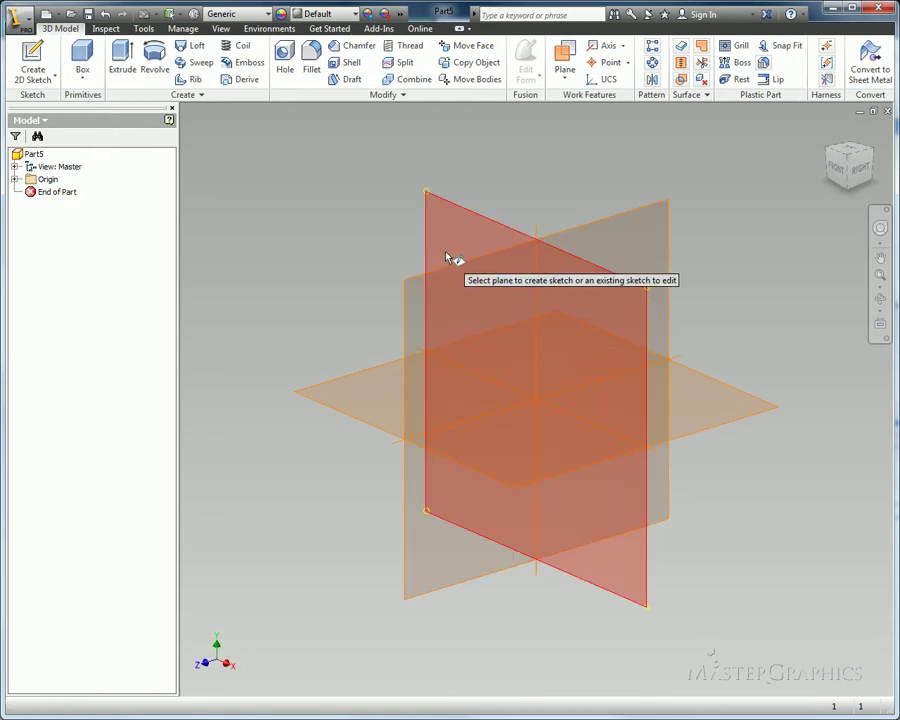
pyautogui.click(447, 256)
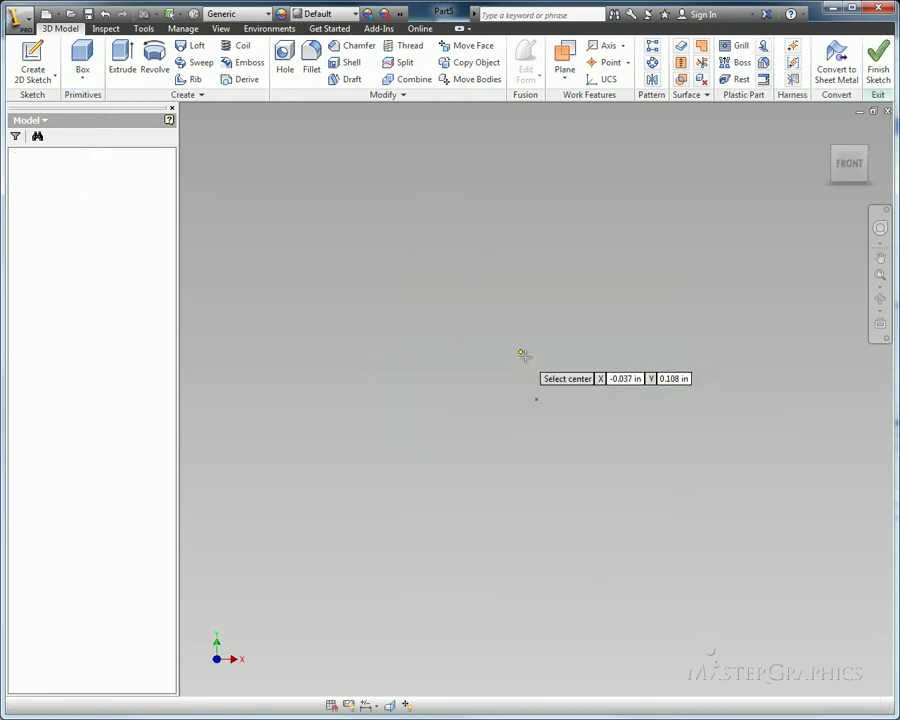
pyautogui.click(536, 398)
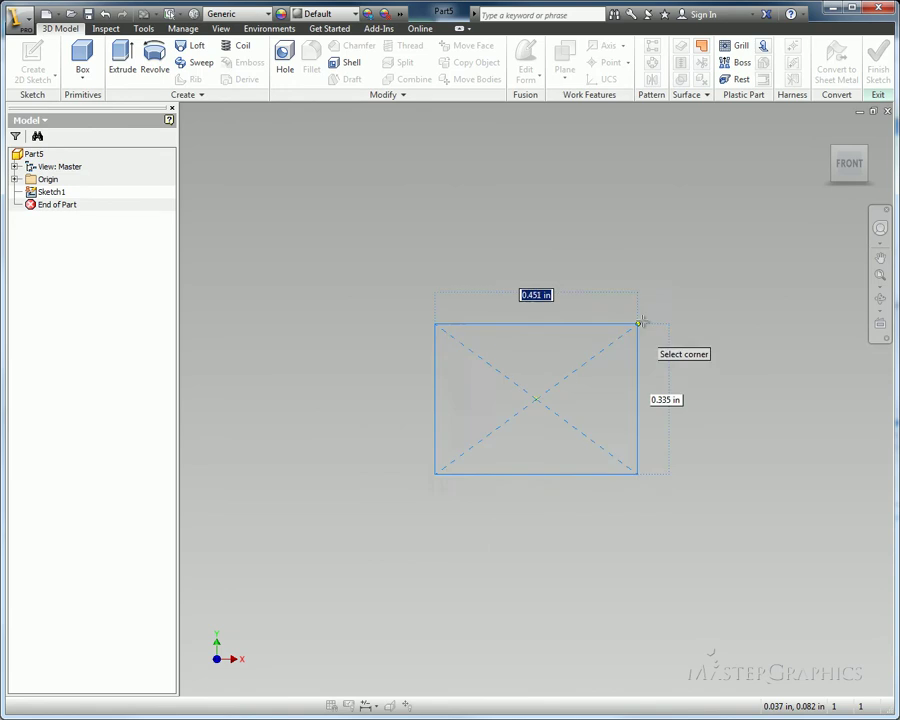
pyautogui.write('10')
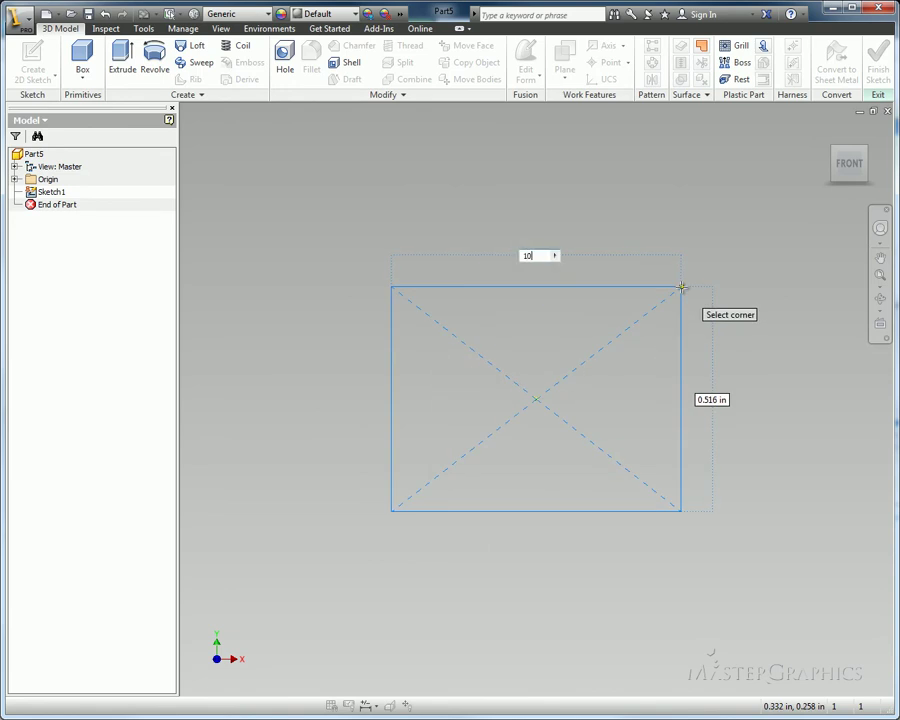
pyautogui.press('Tab')
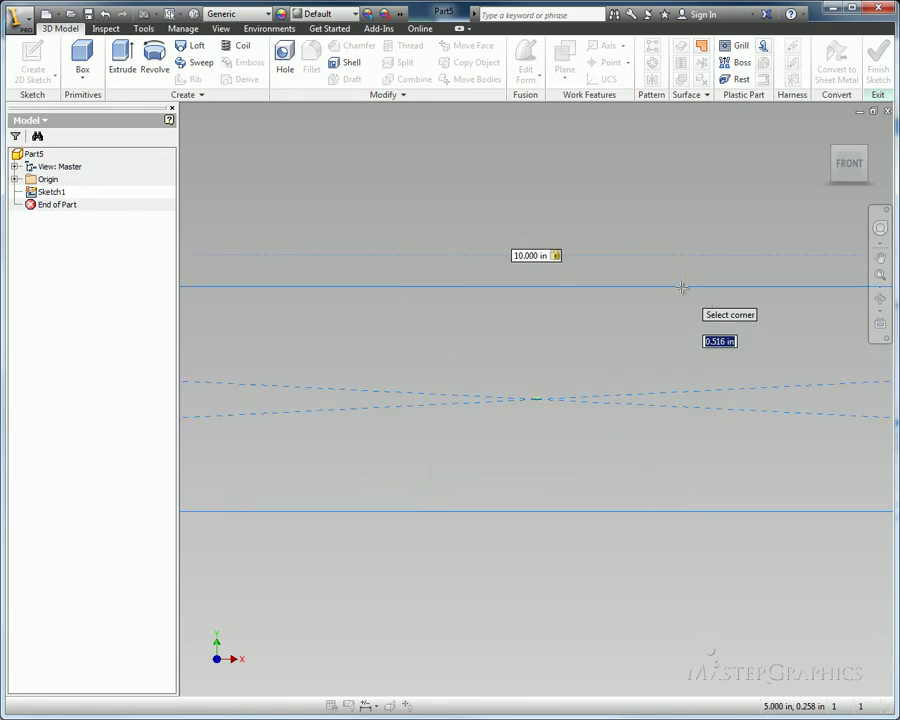
pyautogui.write('6')
pyautogui.press('Return')
pyautogui.press('e')
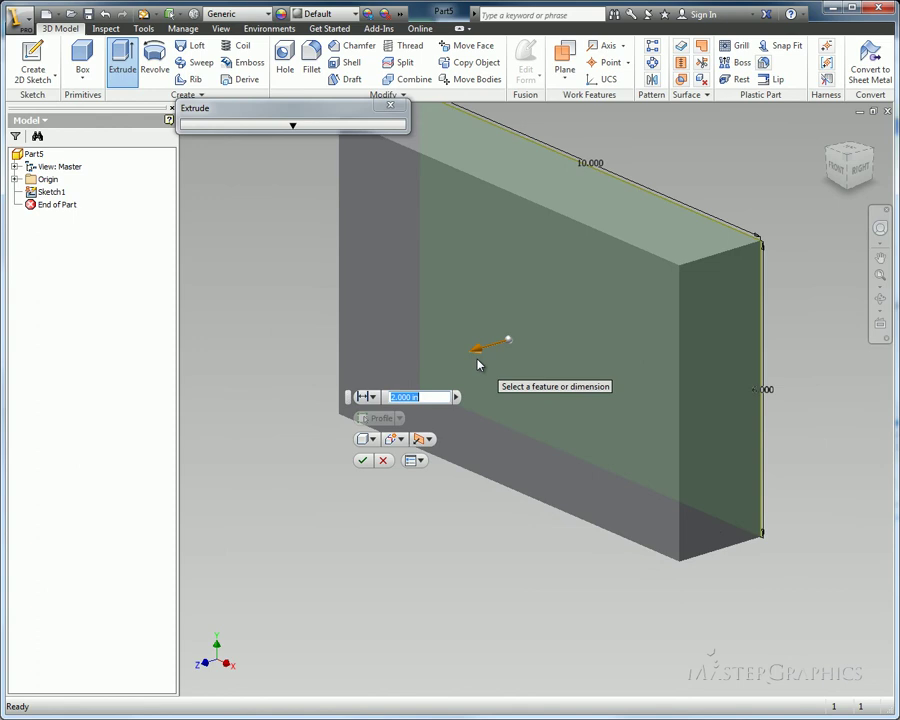
pyautogui.click(363, 460)
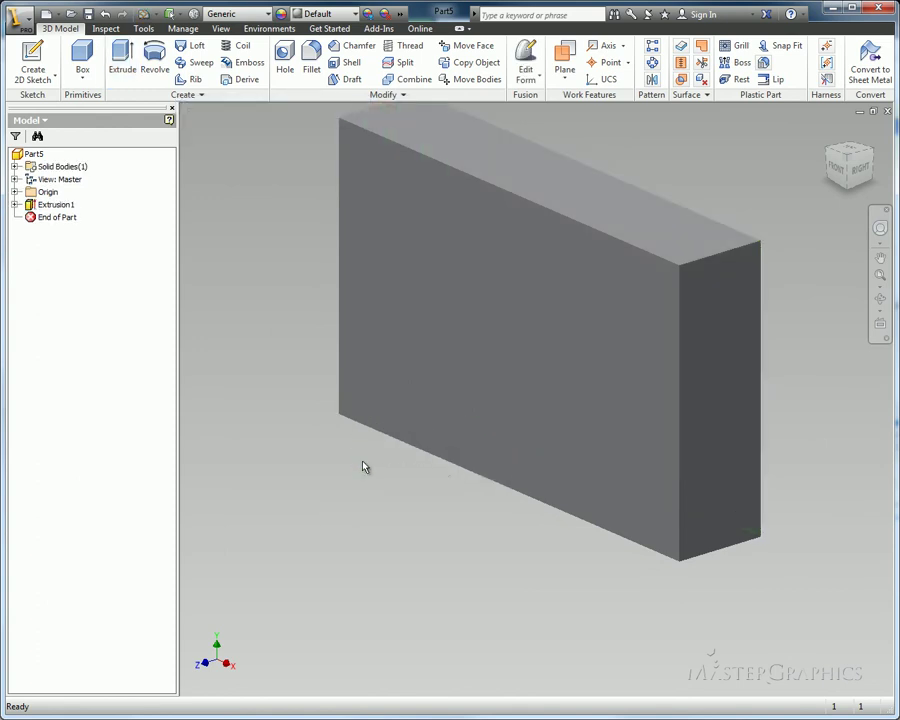
# Add a 3 in diameter cylinder centred on the block's front face, extruded 3.5 in outward.
pyautogui.click(82, 78)
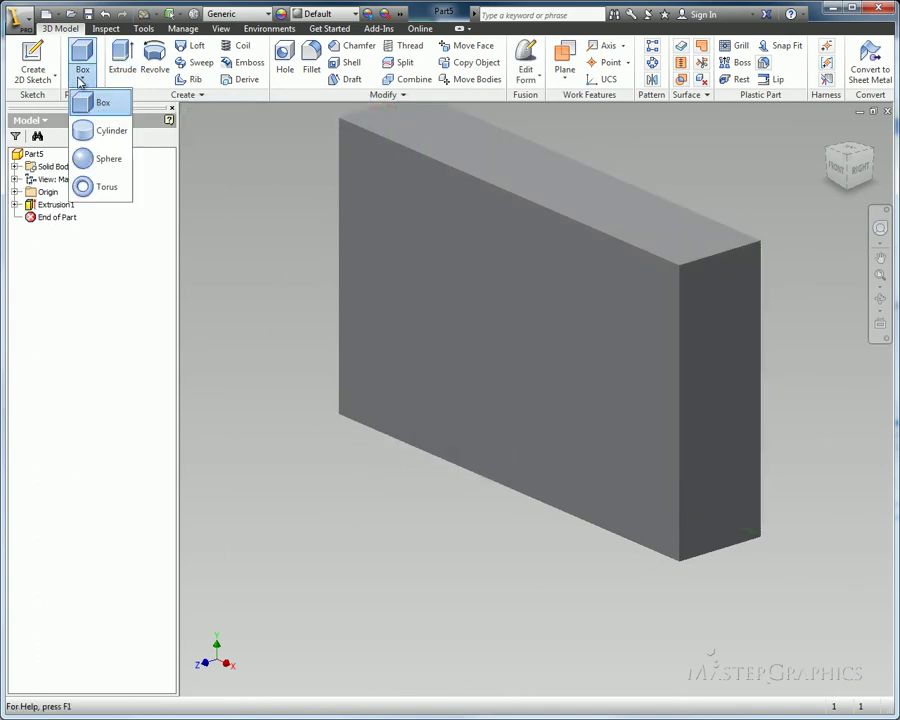
pyautogui.click(101, 137)
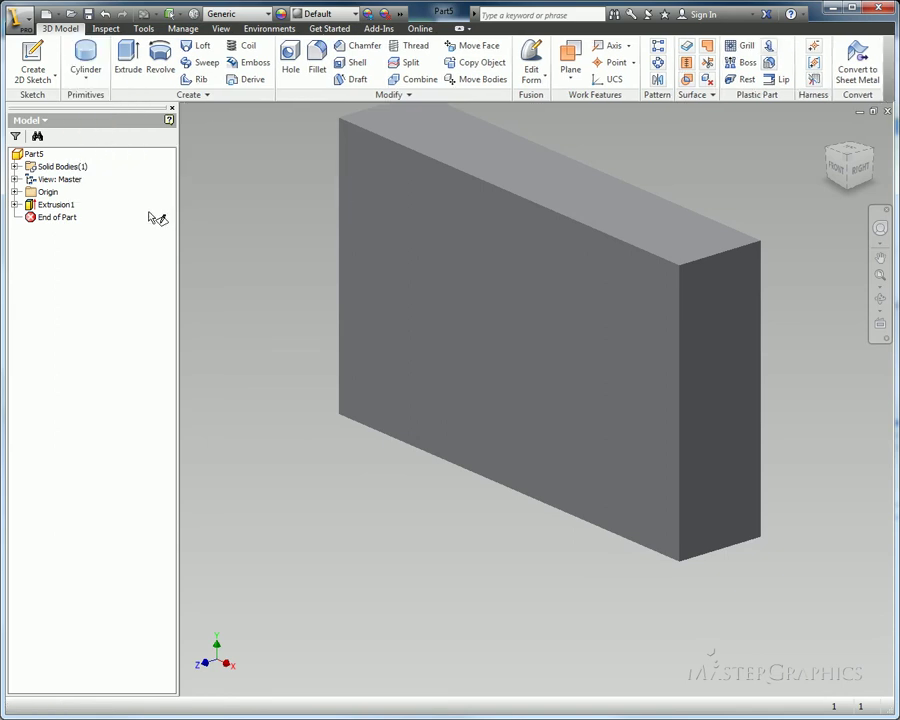
pyautogui.click(484, 345)
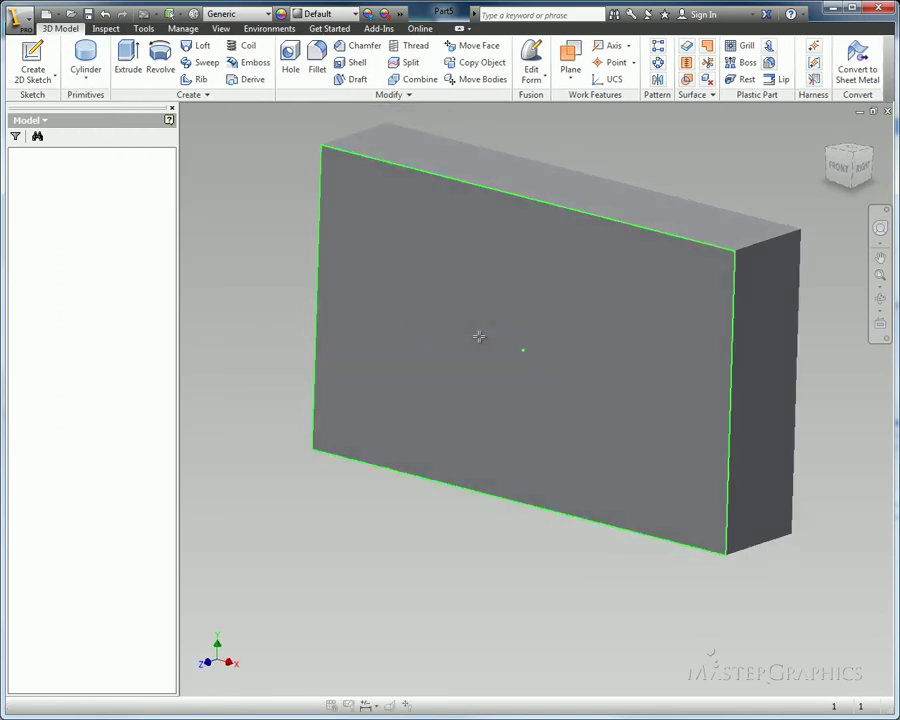
pyautogui.click(536, 399)
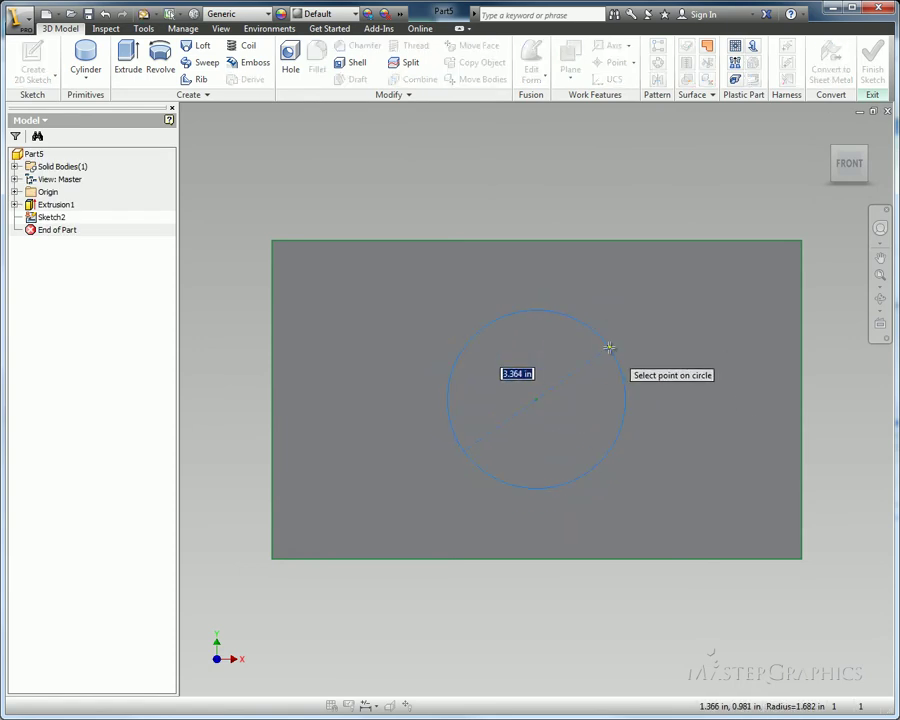
pyautogui.write('3')
pyautogui.press('Return')
pyautogui.press('e')
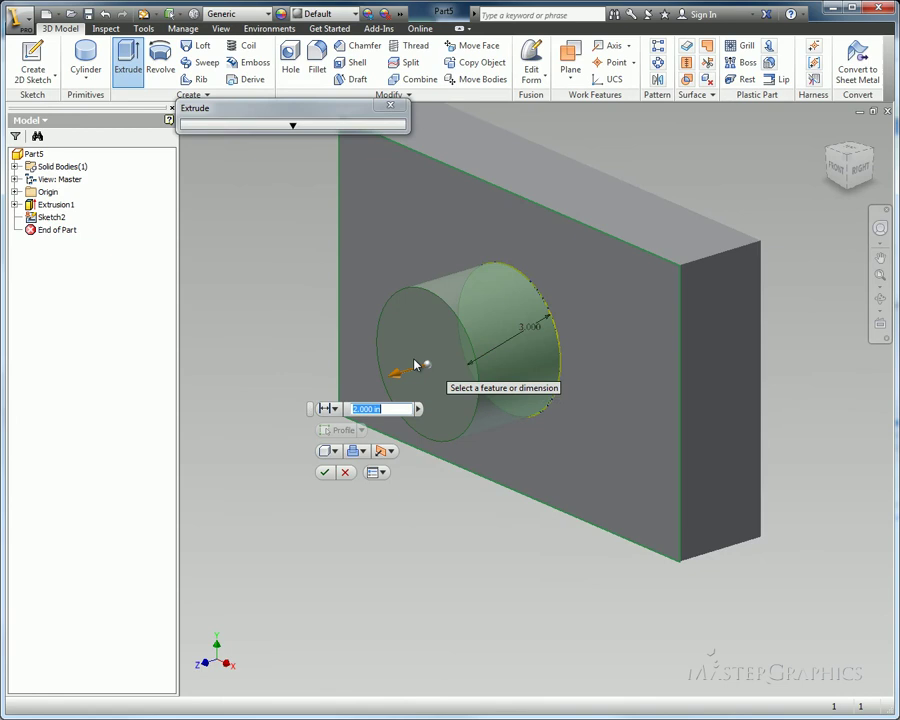
pyautogui.moveTo(417, 365); pyautogui.dragTo(333, 402)
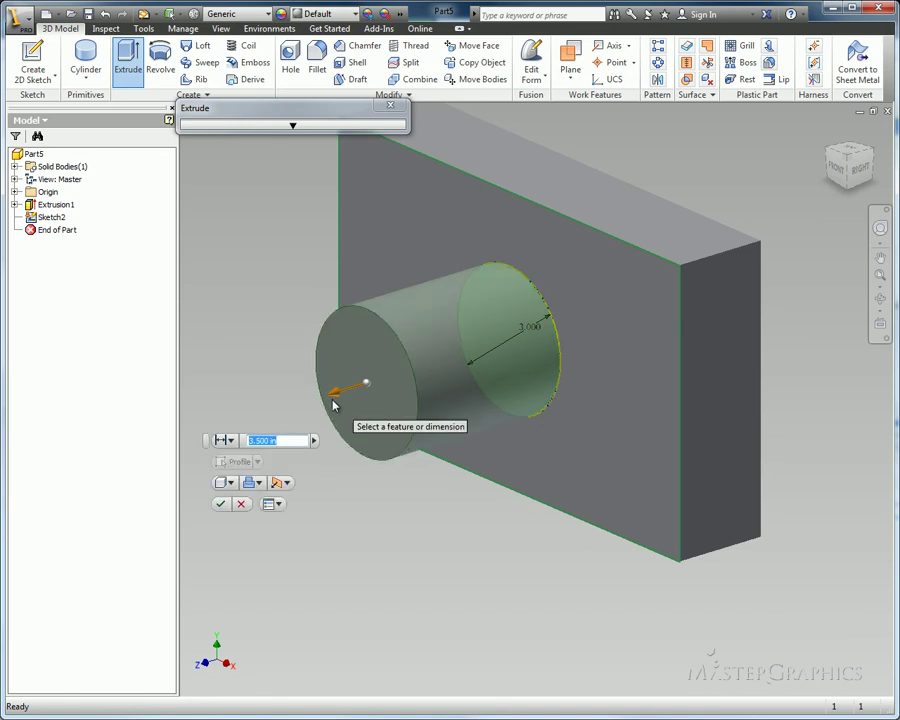
pyautogui.click(220, 504)
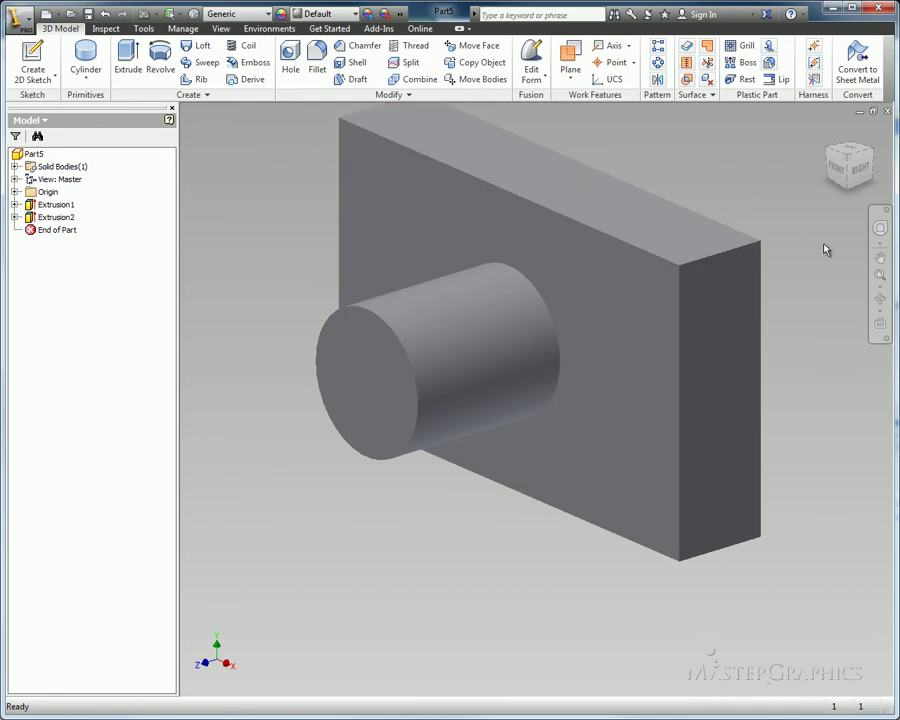
# Orbit round to the block's back face and start a 2D sketch on it.
pyautogui.click(880, 299)
pyautogui.moveTo(742, 310); pyautogui.dragTo(389, 339)
pyautogui.press('Escape')
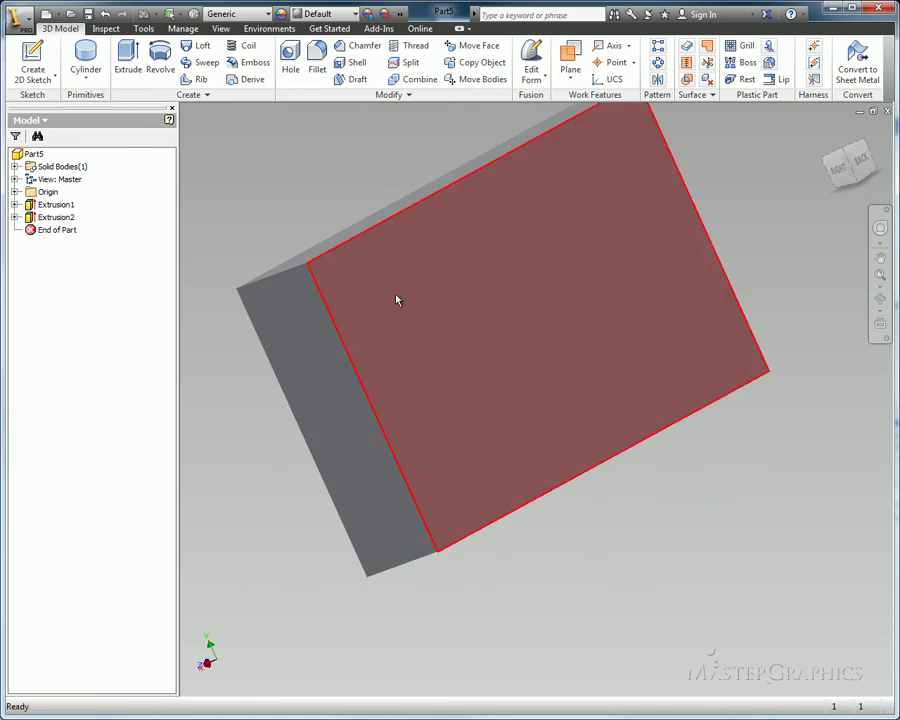
pyautogui.click(33, 62)
pyautogui.click(426, 309)
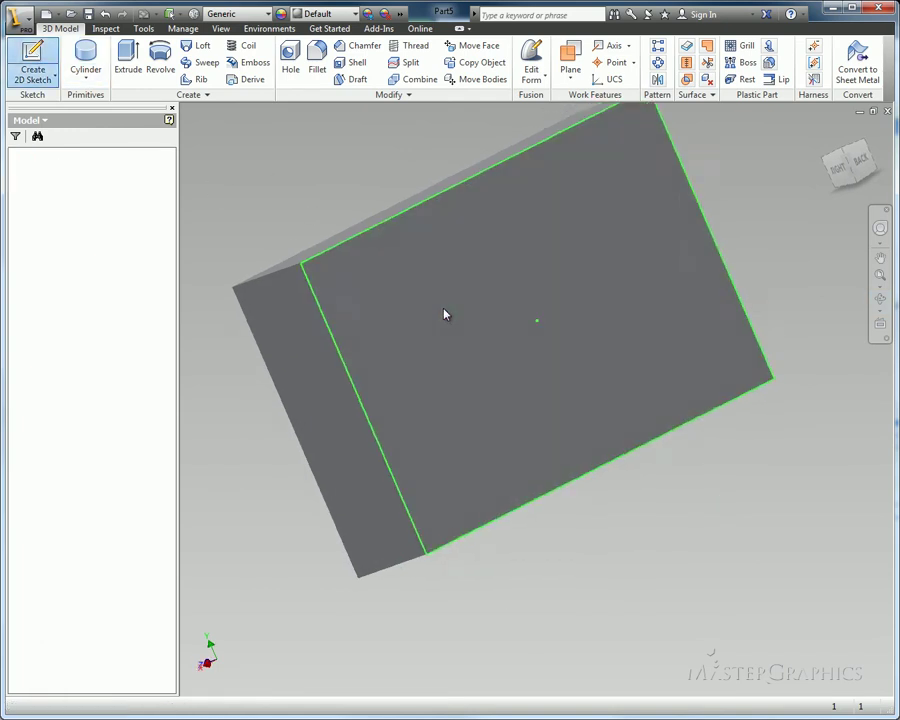
# Place seven scattered sketch points on the face and finish the sketch.
pyautogui.click(177, 82)
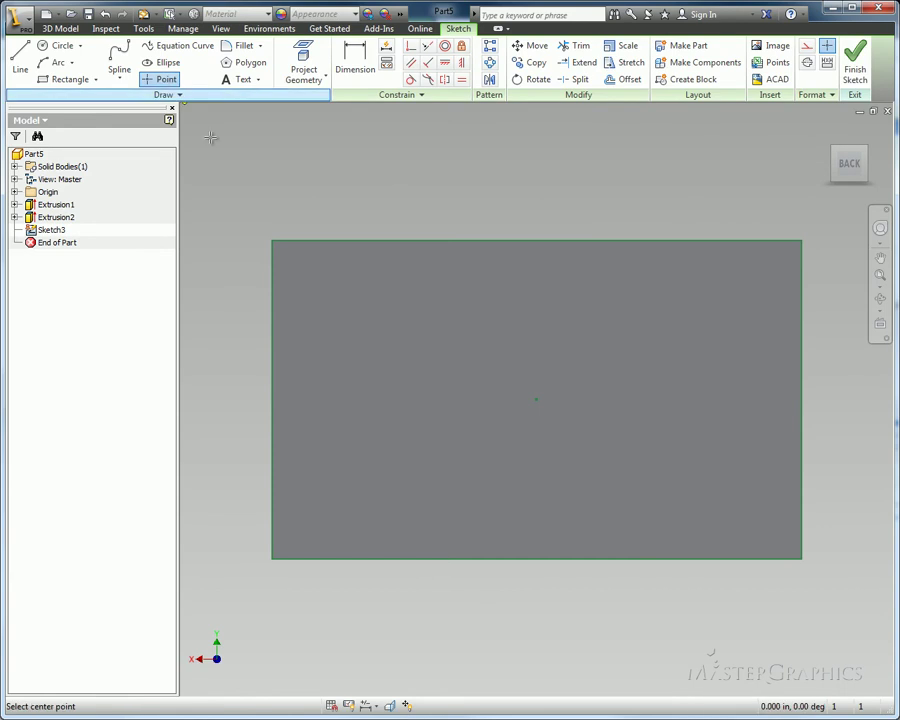
pyautogui.click(338, 322)
pyautogui.click(371, 440)
pyautogui.click(443, 370)
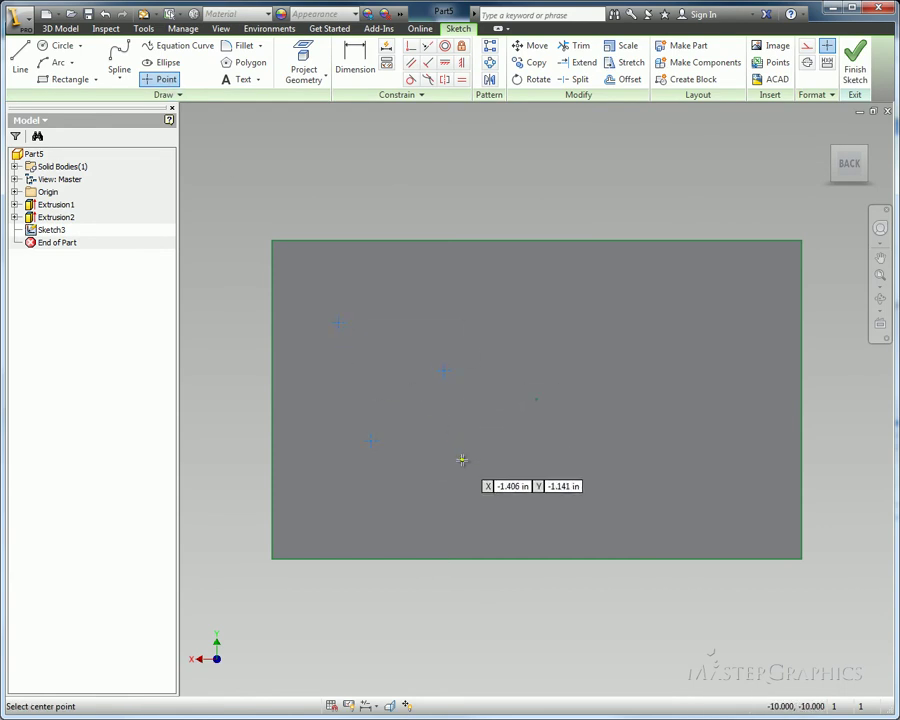
pyautogui.click(465, 454)
pyautogui.click(581, 337)
pyautogui.click(631, 472)
pyautogui.click(714, 356)
pyautogui.rightClick(708, 315)
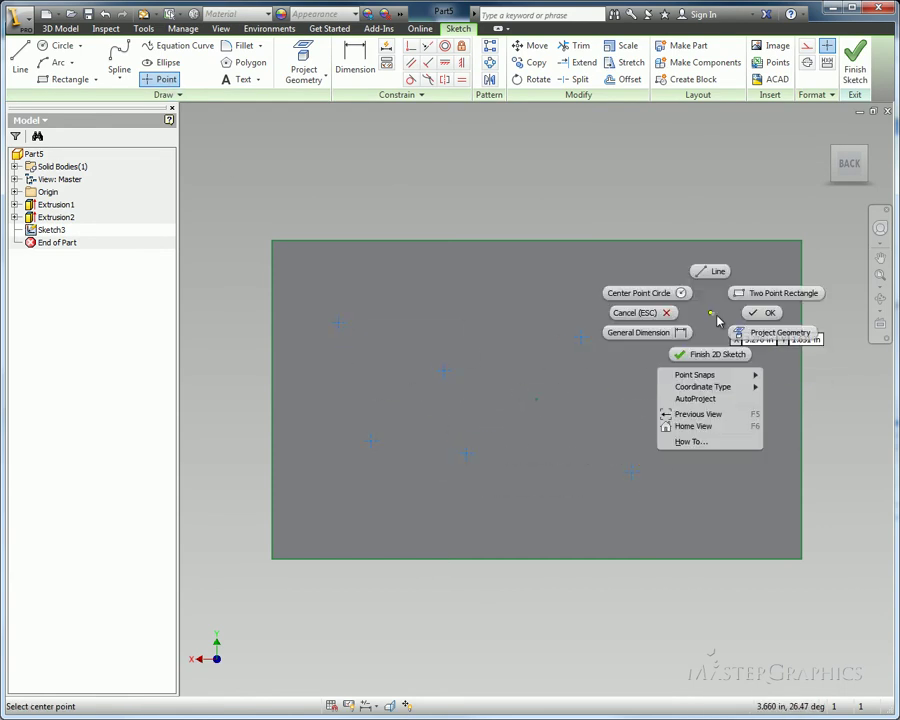
pyautogui.click(707, 354)
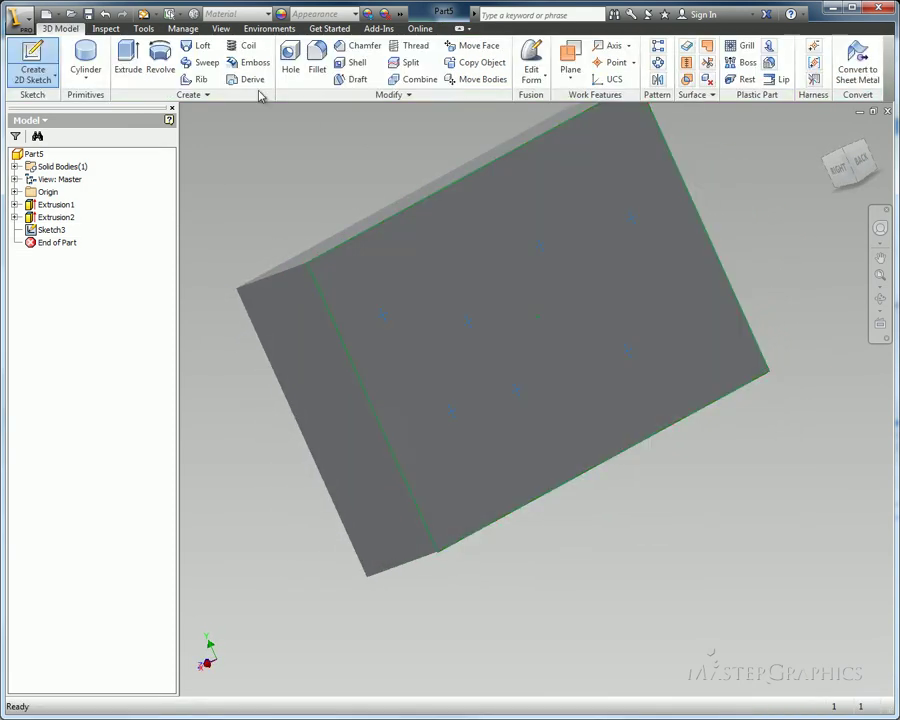
# Drill 0.25 in Through All holes at six of the sketch points.
pyautogui.click(290, 62)
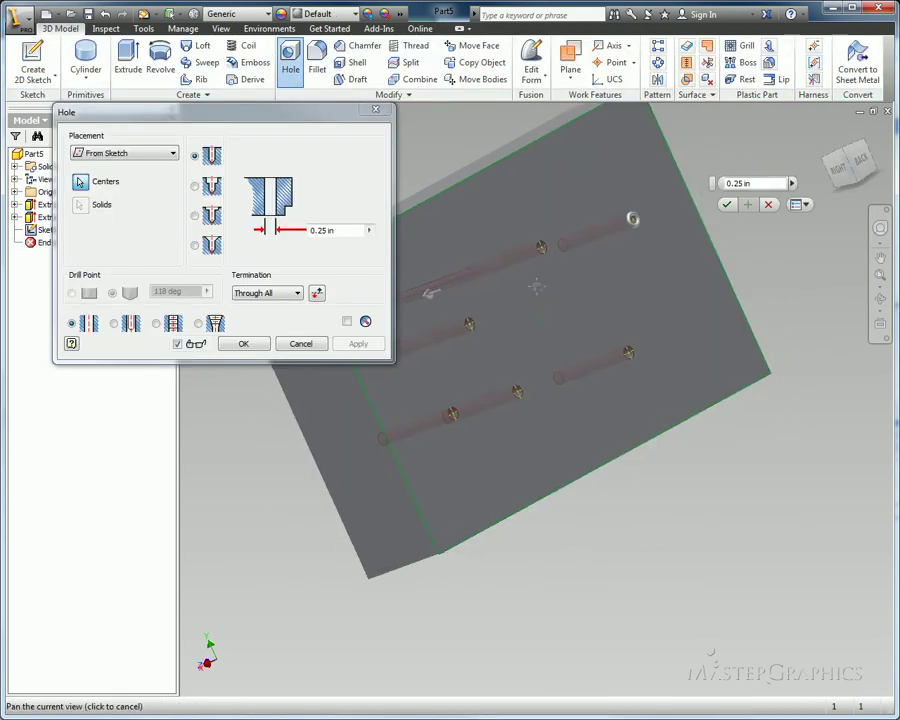
pyautogui.moveTo(540, 288); pyautogui.dragTo(628, 375, button='middle')
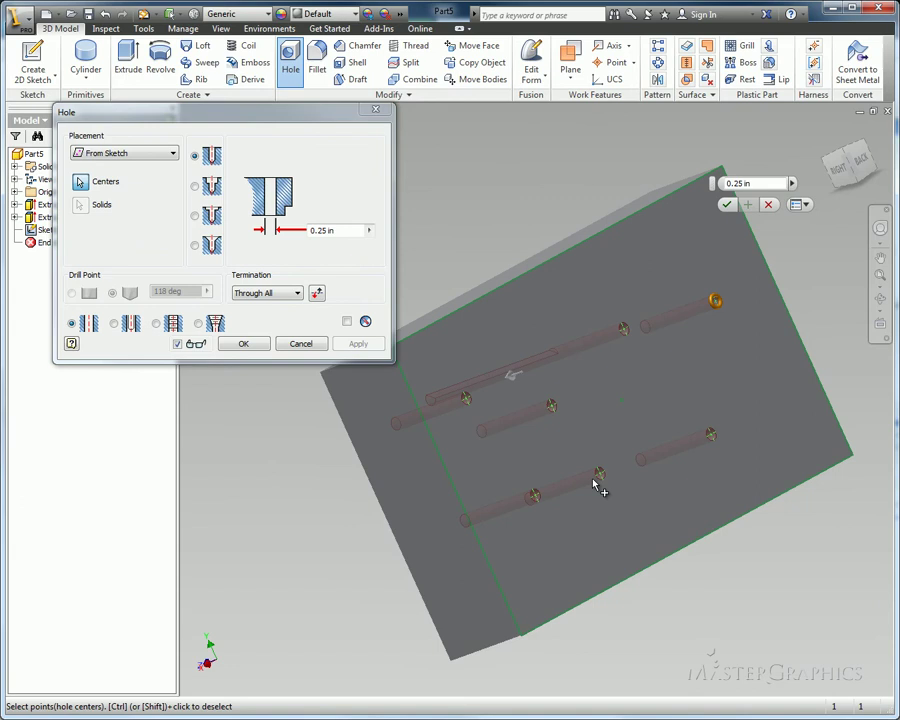
pyautogui.moveTo(593, 396); pyautogui.dragTo(513, 516)
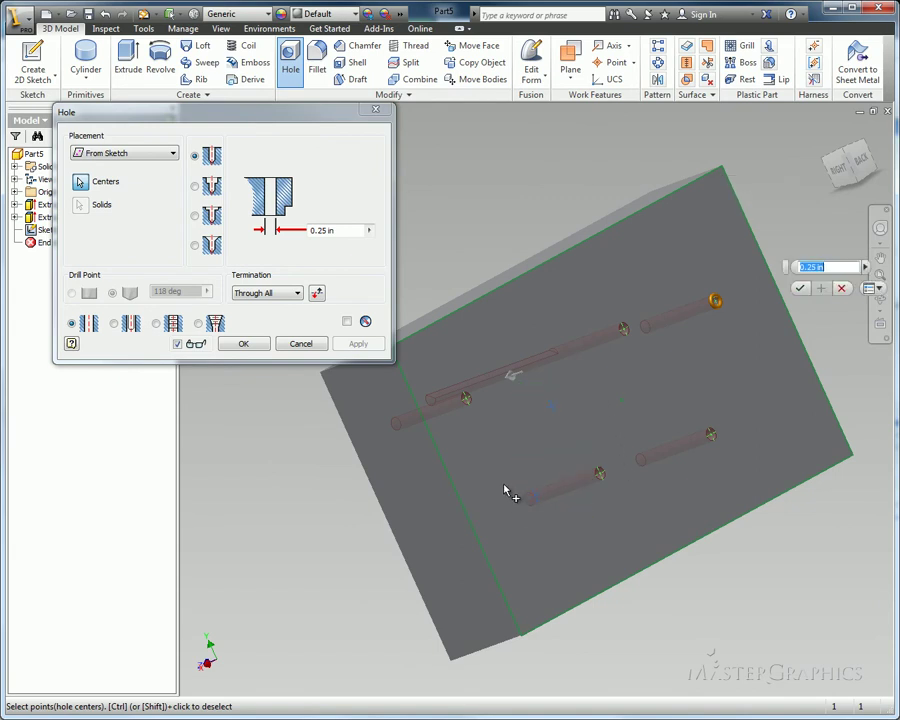
pyautogui.keyDown('ctrl'); pyautogui.click(716, 301); pyautogui.keyUp('ctrl')
pyautogui.keyDown('ctrl'); pyautogui.click(622, 328); pyautogui.keyUp('ctrl')
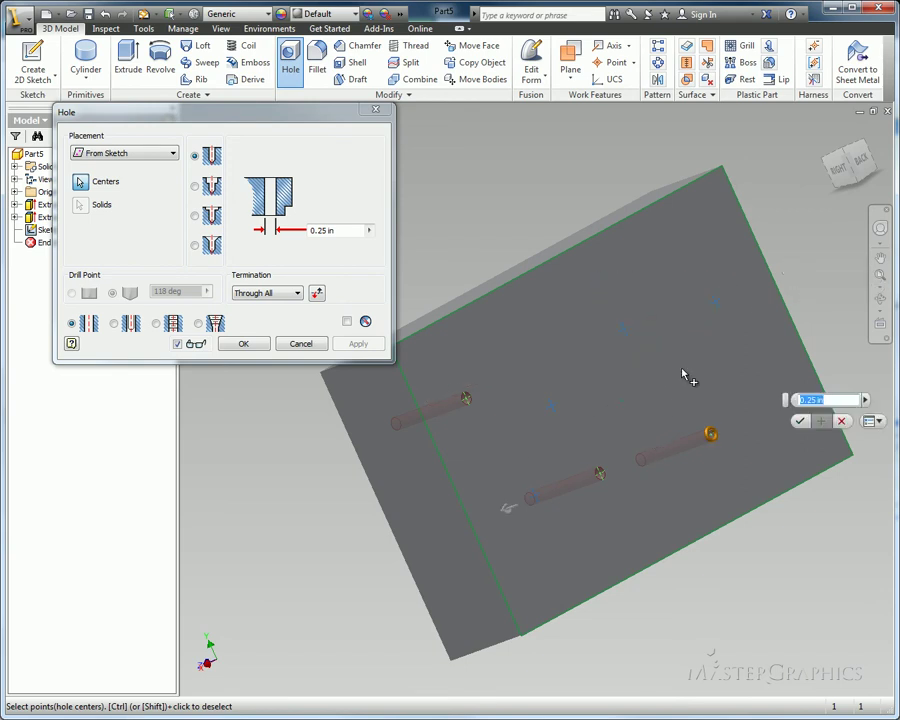
pyautogui.moveTo(718, 272)
pyautogui.mouseDown()
pyautogui.moveTo(571, 431)
pyautogui.moveTo(540, 440)
pyautogui.mouseUp()
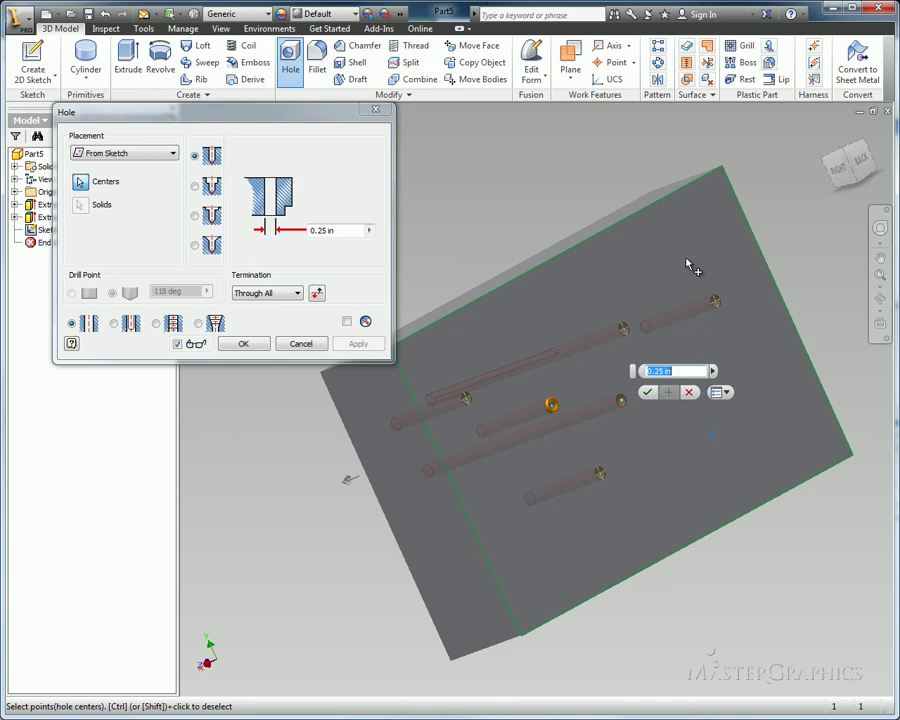
pyautogui.click(245, 344)
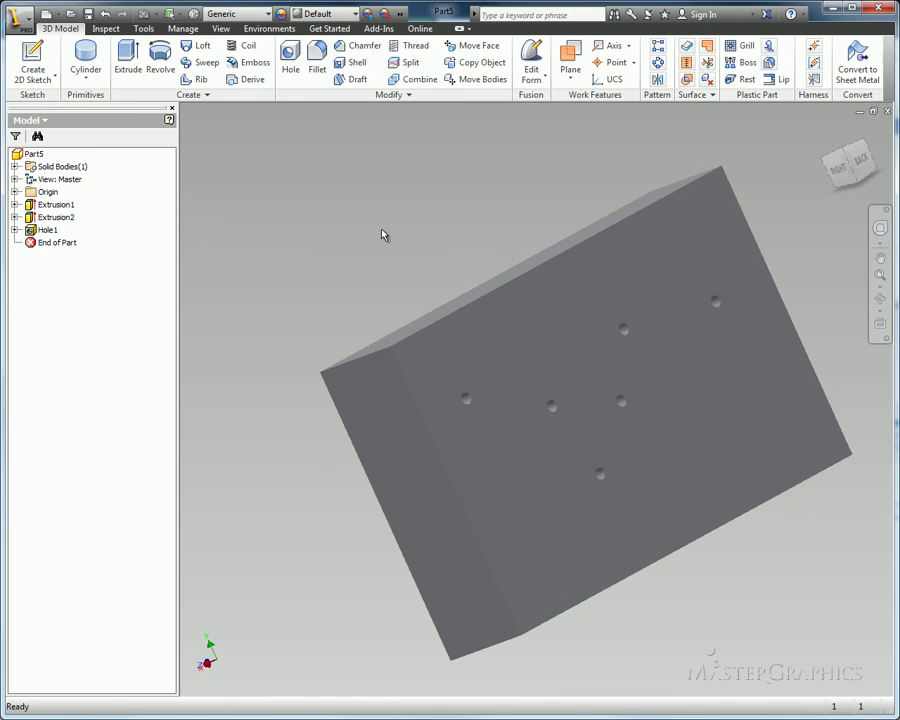
# Shell the block with 0.4125 in walls, leaving the holed back face open.
pyautogui.click(357, 62)
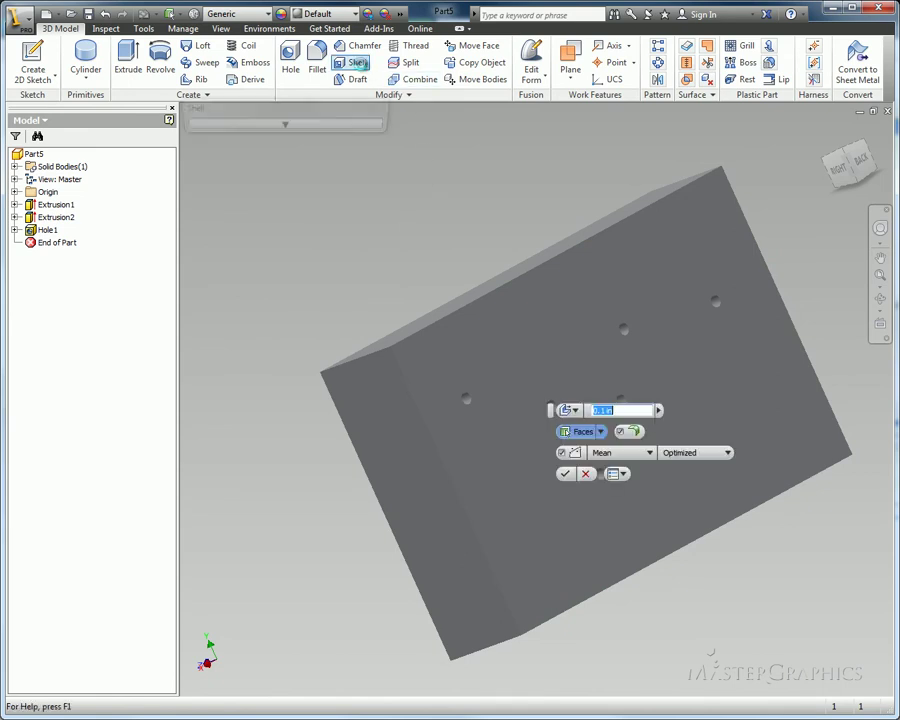
pyautogui.click(632, 279)
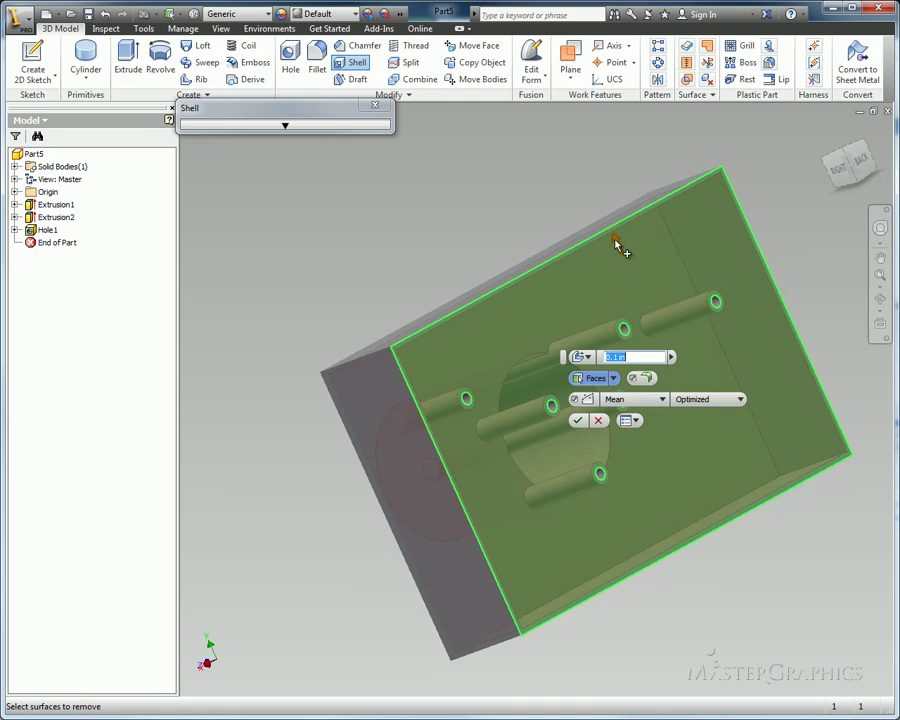
pyautogui.moveTo(617, 238); pyautogui.dragTo(622, 258)
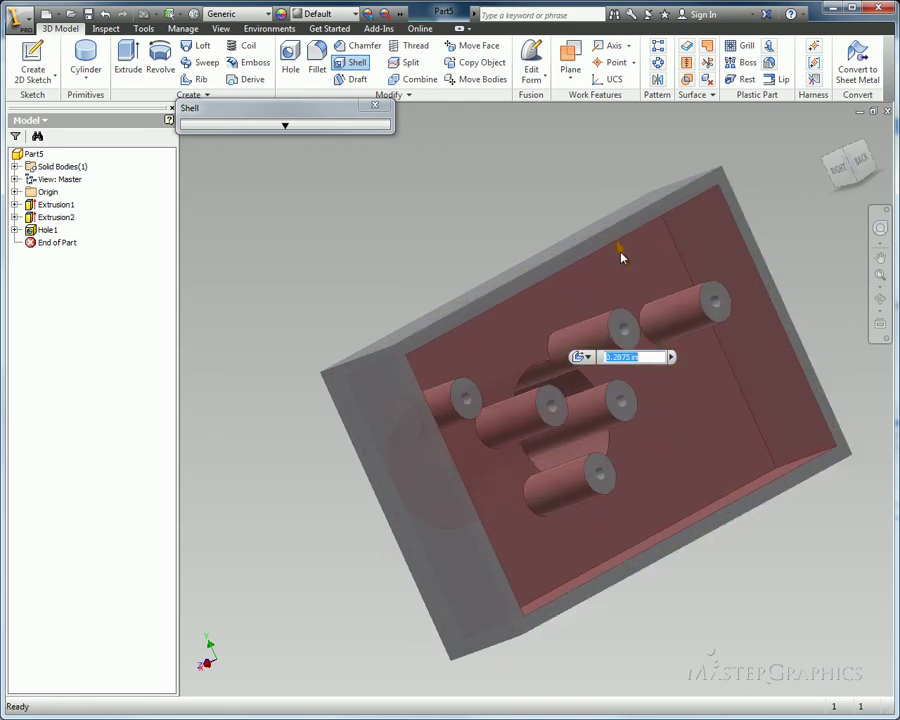
pyautogui.moveTo(621, 262); pyautogui.dragTo(623, 257)
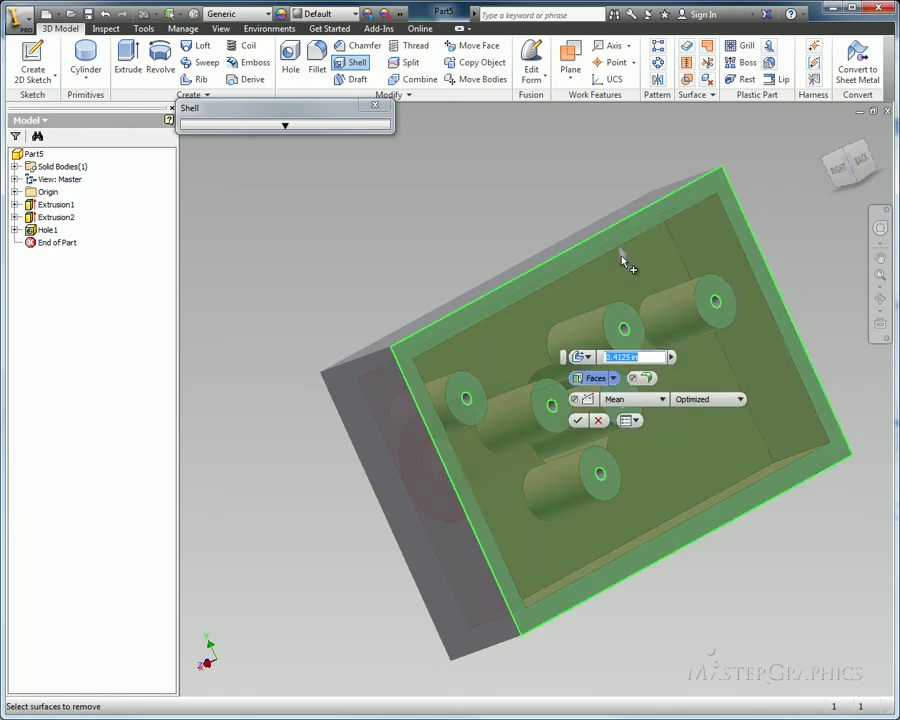
pyautogui.click(579, 421)
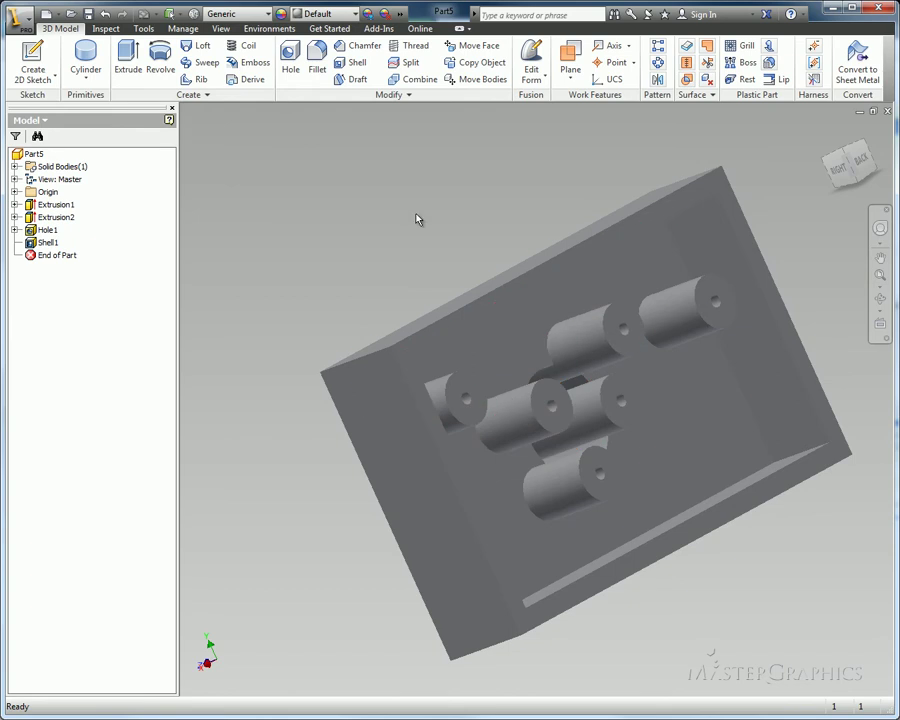
pyautogui.press('F4')
pyautogui.moveTo(536, 345); pyautogui.dragTo(780, 364)
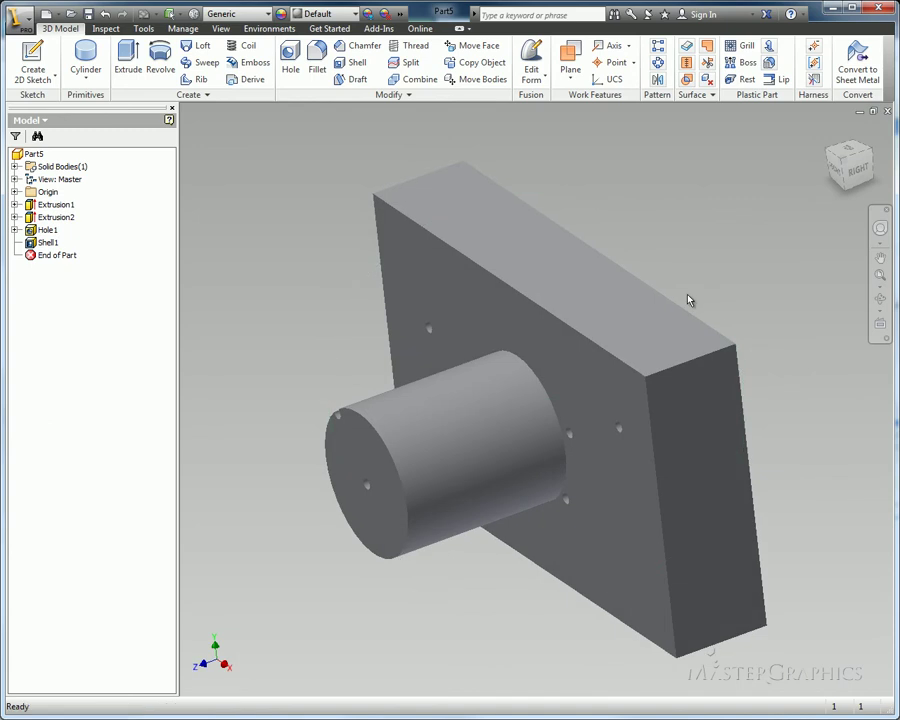
# Create a work plane hinged on the plate's top edge, tilted at an angle from the top face.
pyautogui.click(570, 62)
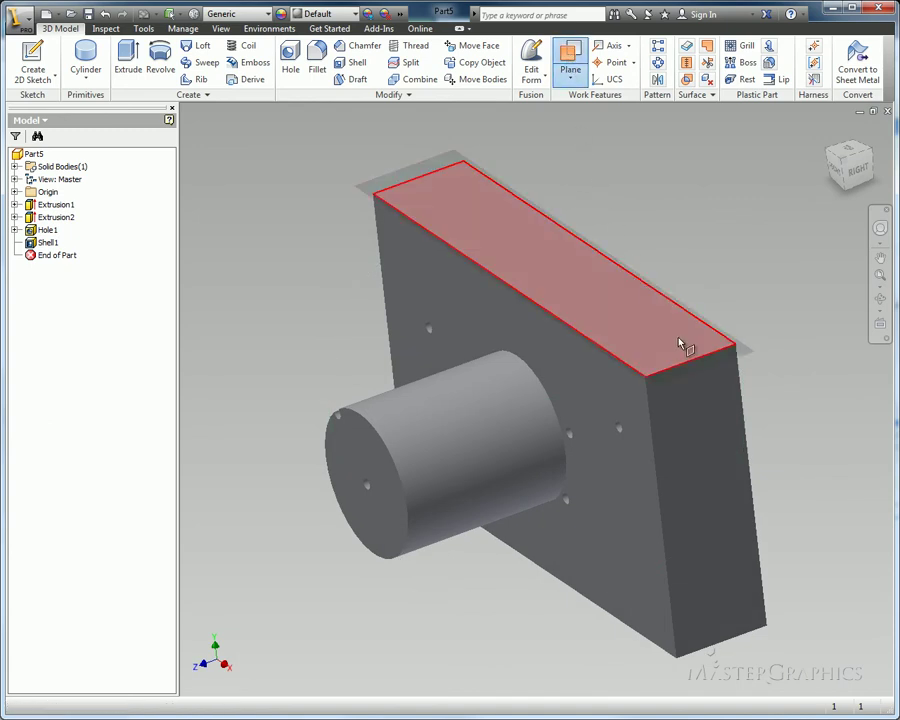
pyautogui.click(691, 364)
pyautogui.click(629, 316)
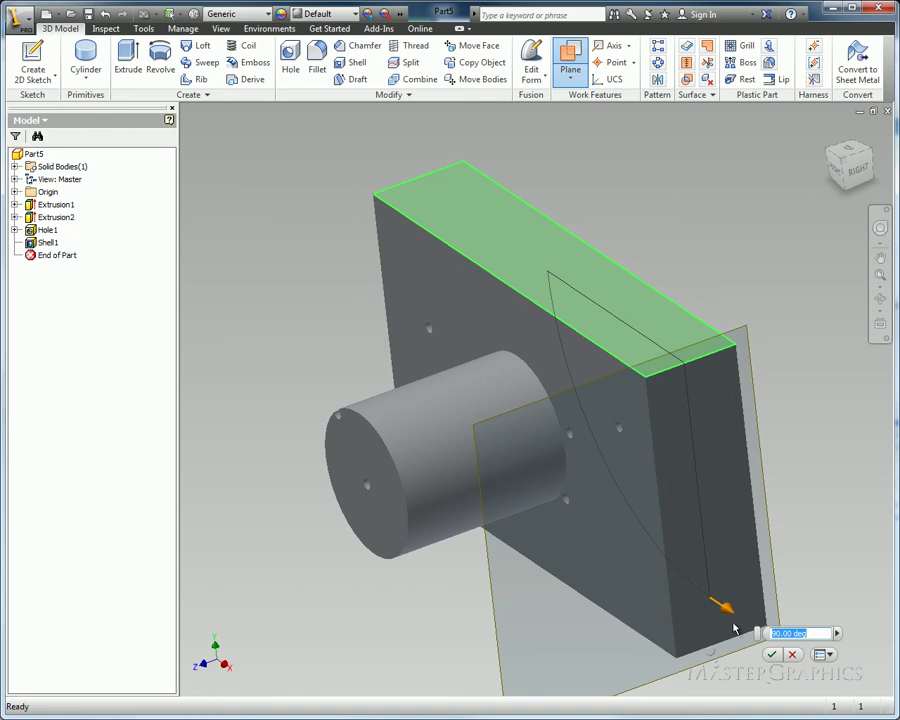
pyautogui.moveTo(724, 612); pyautogui.dragTo(745, 336)
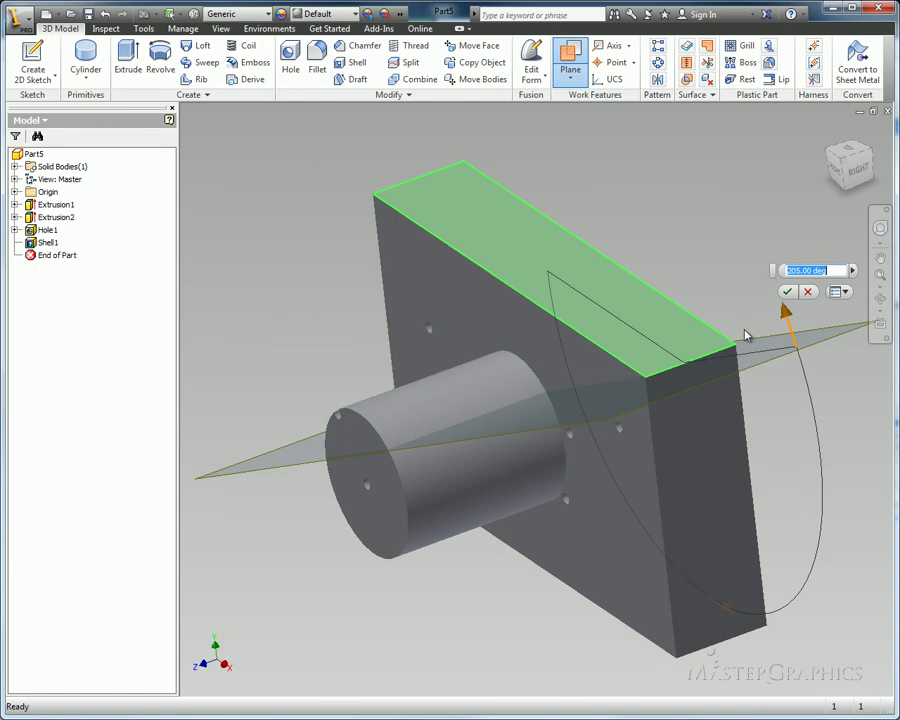
pyautogui.click(786, 292)
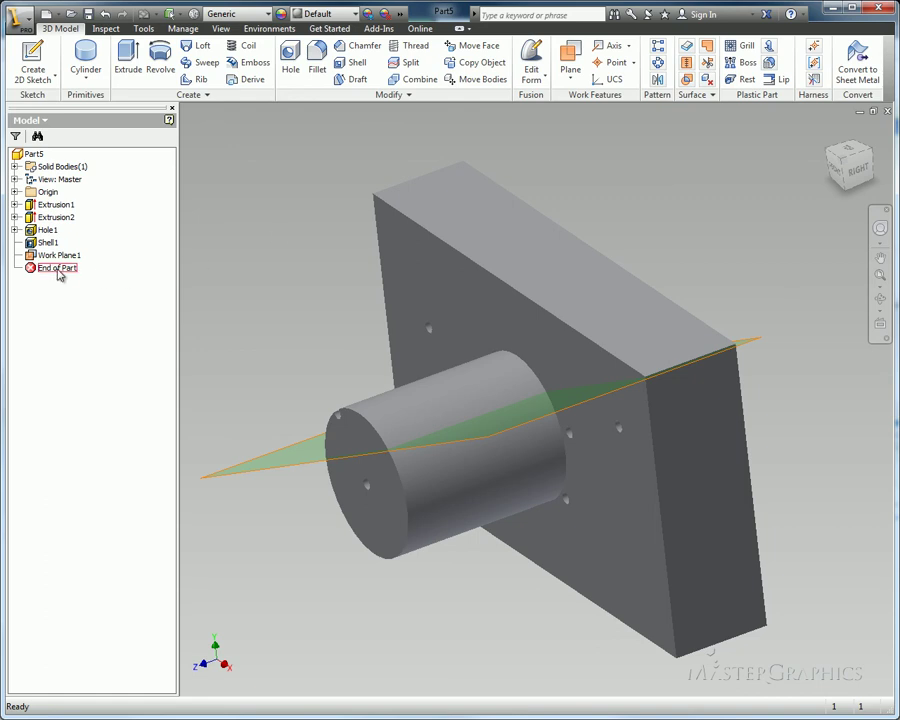
pyautogui.rightClick(44, 217)
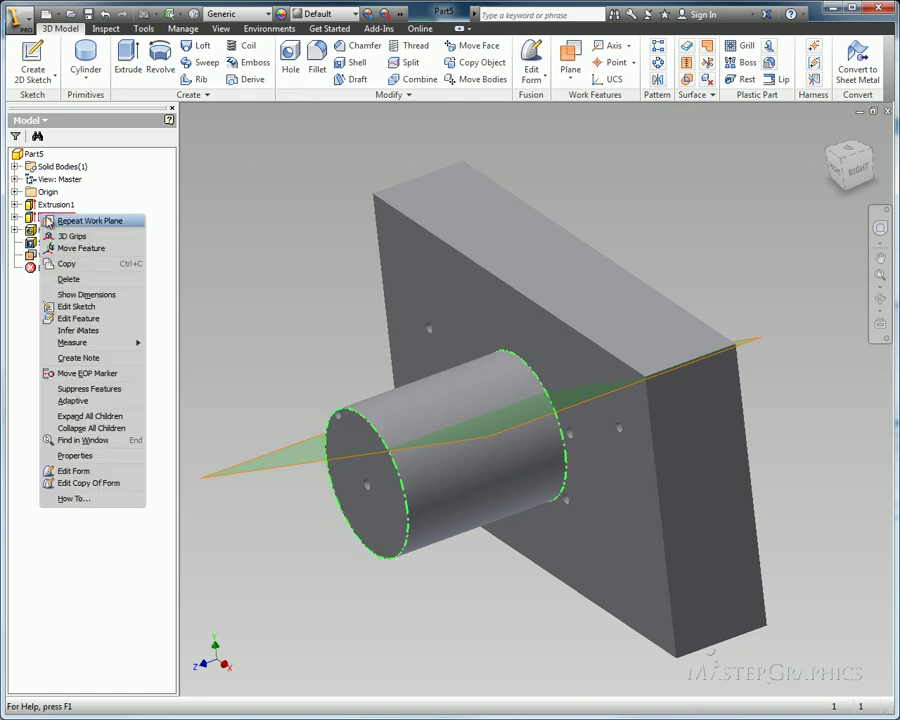
pyautogui.click(114, 376)
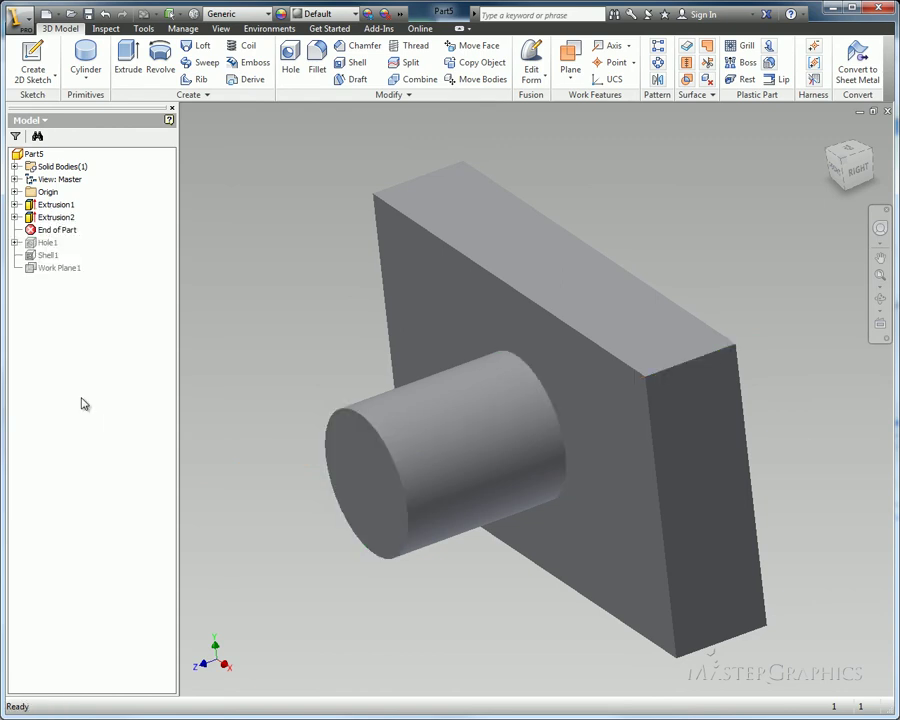
pyautogui.rightClick(58, 230)
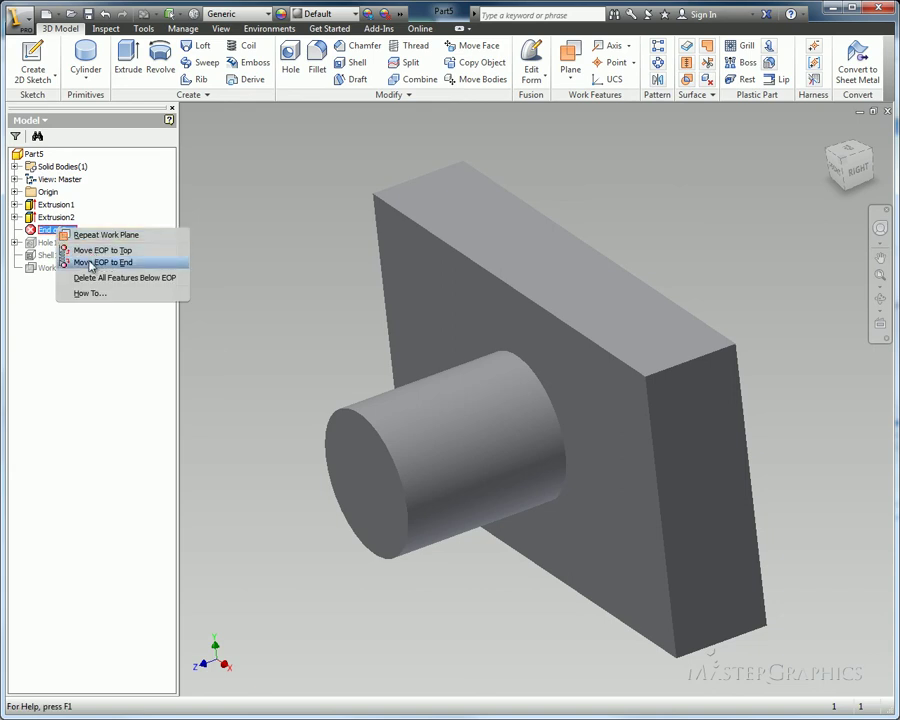
pyautogui.click(100, 262)
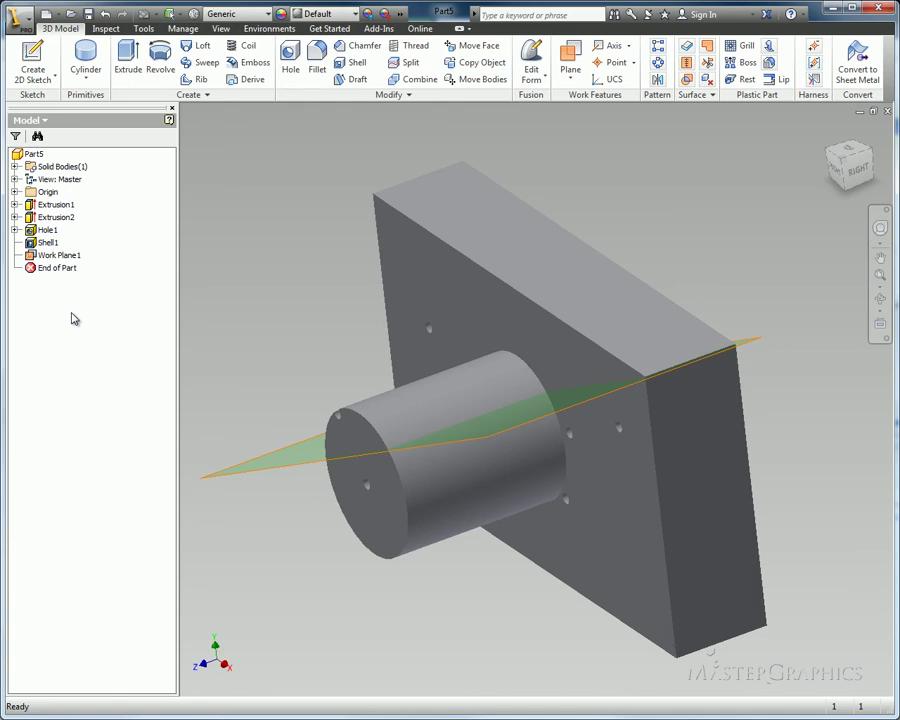
pyautogui.rightClick(56, 268)
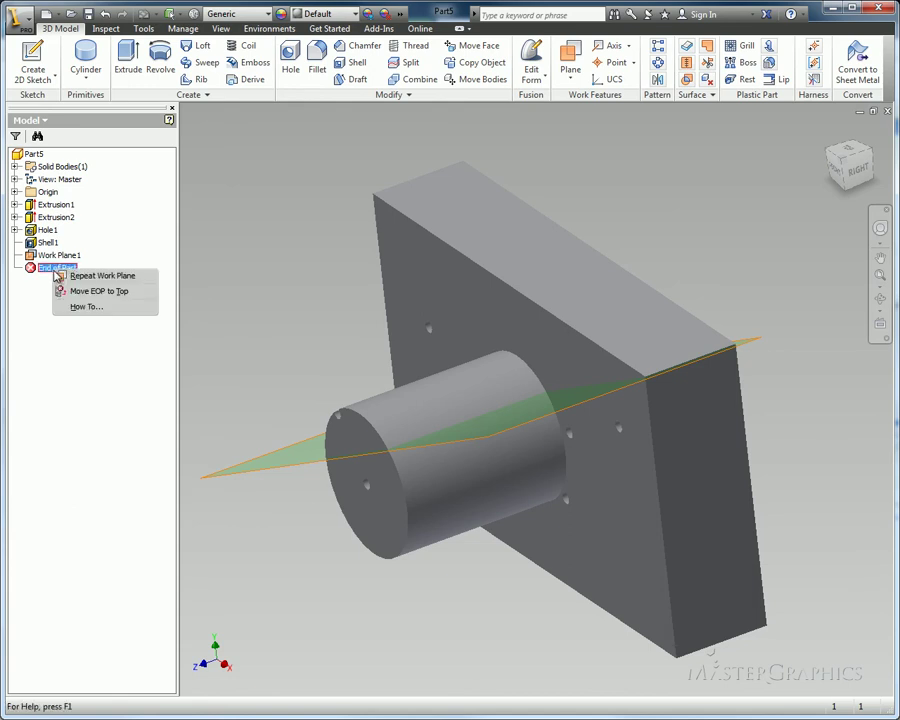
pyautogui.click(240, 263)
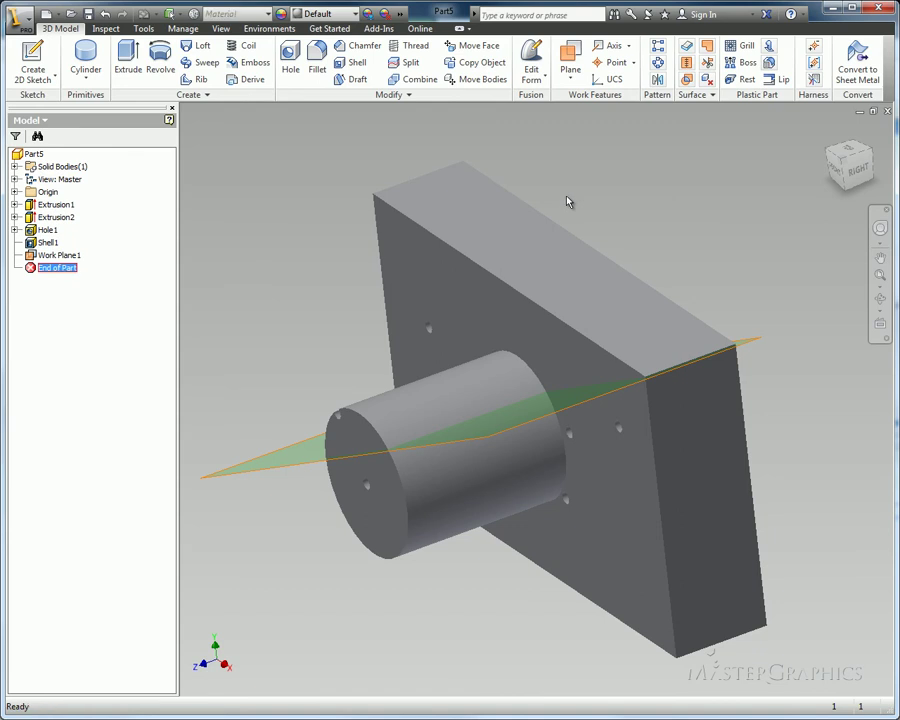
# Fillet the cylinder's base edge at a small radius after the 1.6875 in radius fails.
pyautogui.press('Escape')
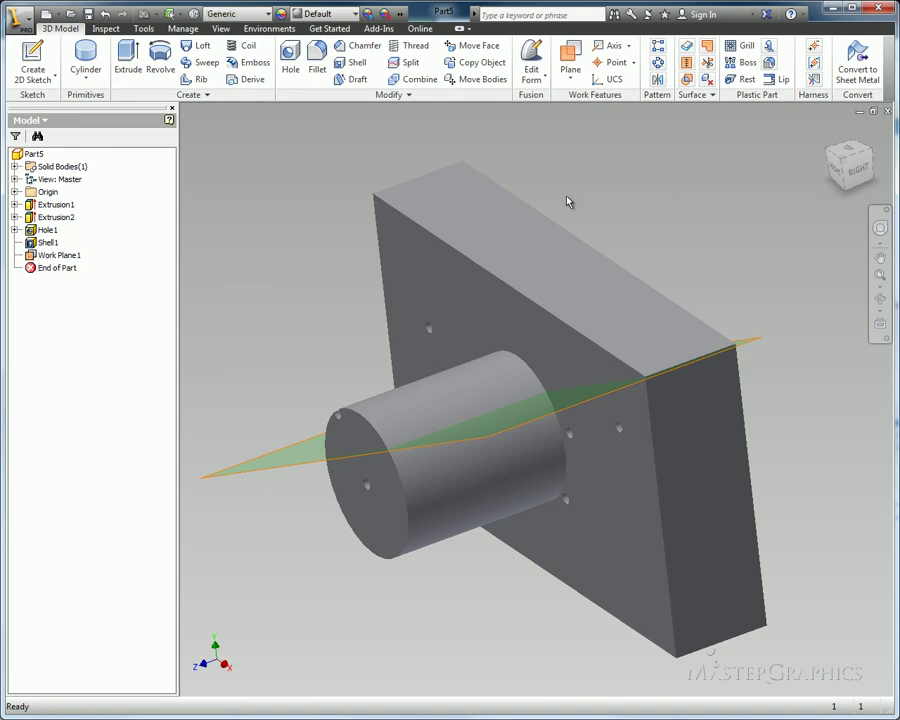
pyautogui.click(316, 62)
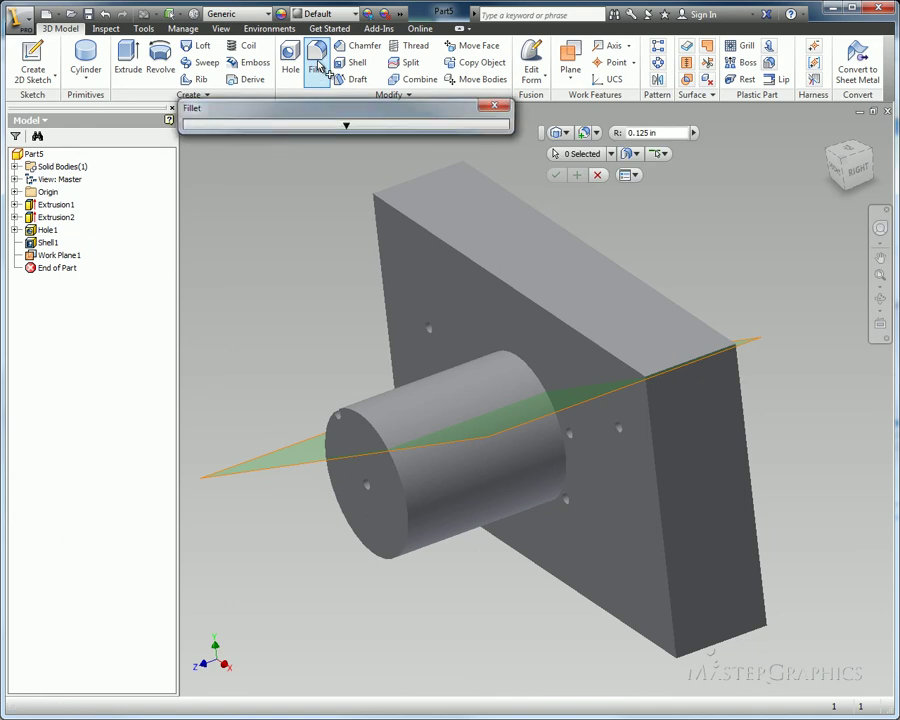
pyautogui.click(508, 356)
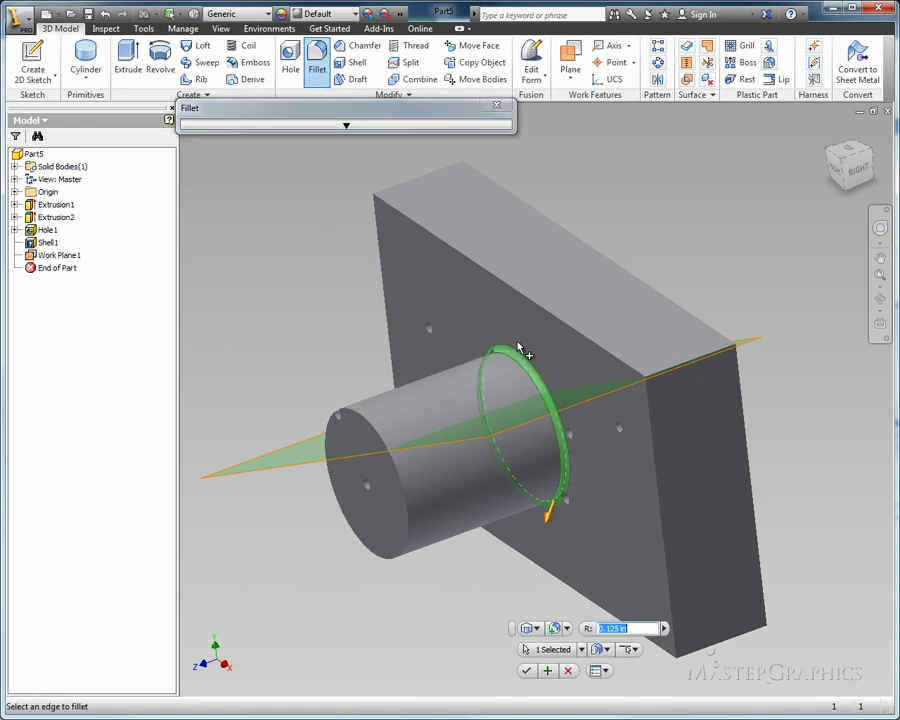
pyautogui.moveTo(548, 527)
pyautogui.mouseDown()
pyautogui.moveTo(545, 558)
pyautogui.moveTo(558, 534)
pyautogui.moveTo(549, 551)
pyautogui.mouseUp()
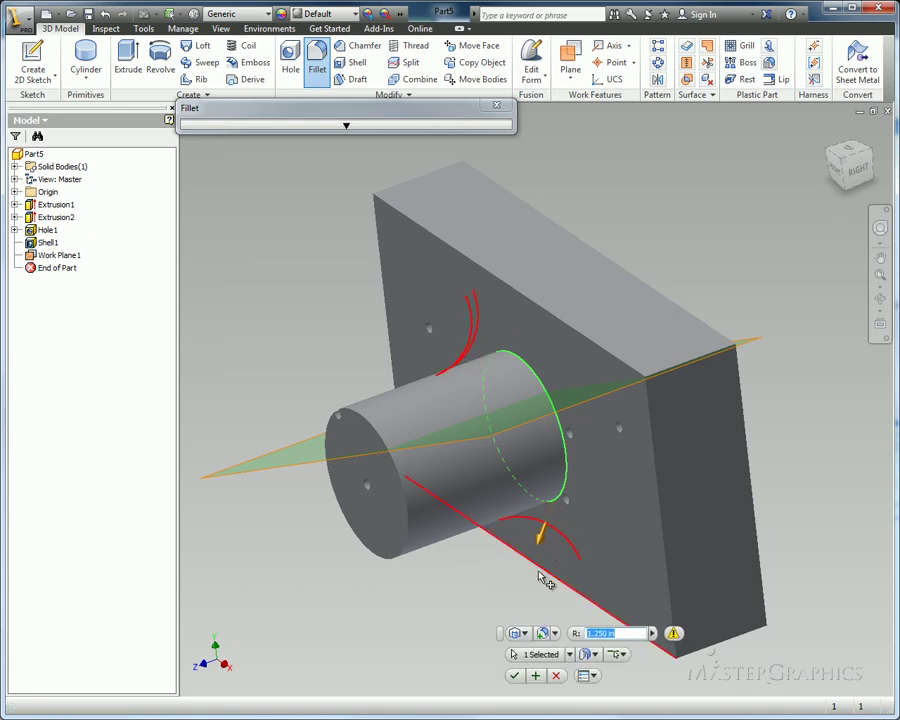
pyautogui.click(673, 634)
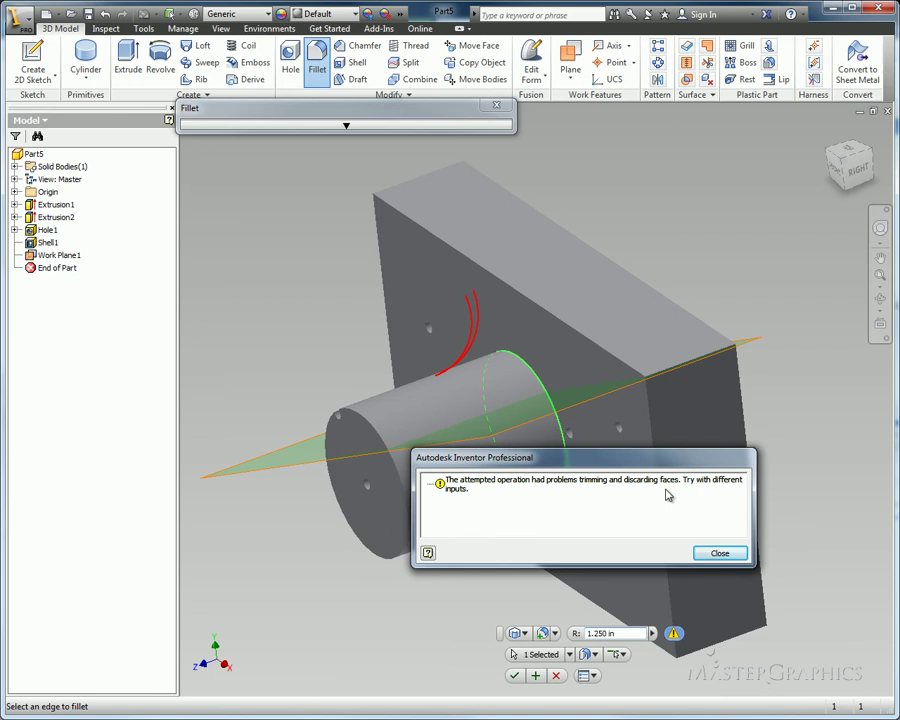
pyautogui.click(721, 555)
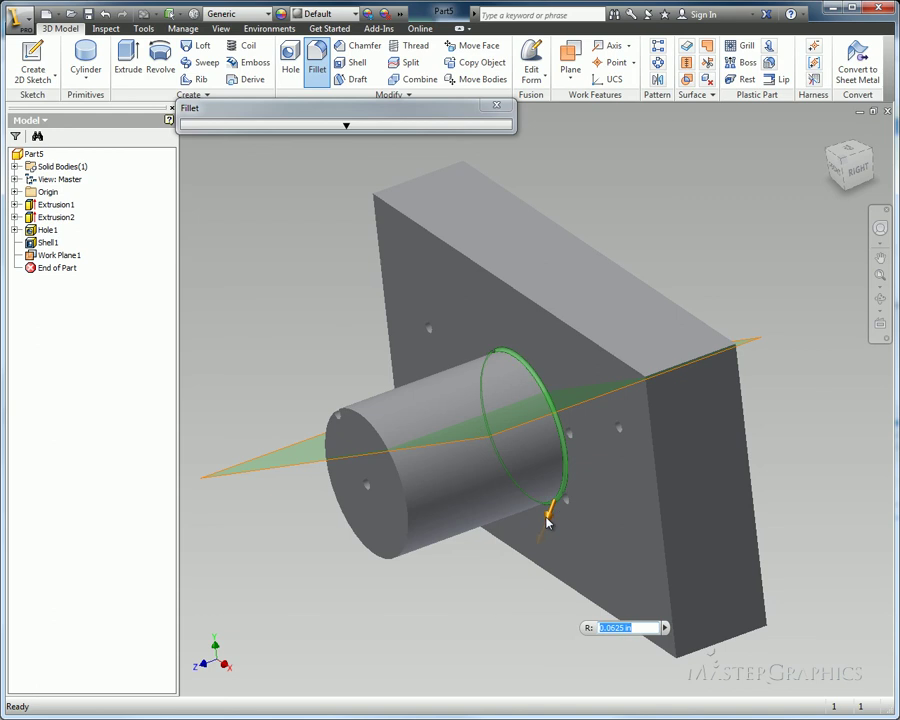
pyautogui.click(526, 669)
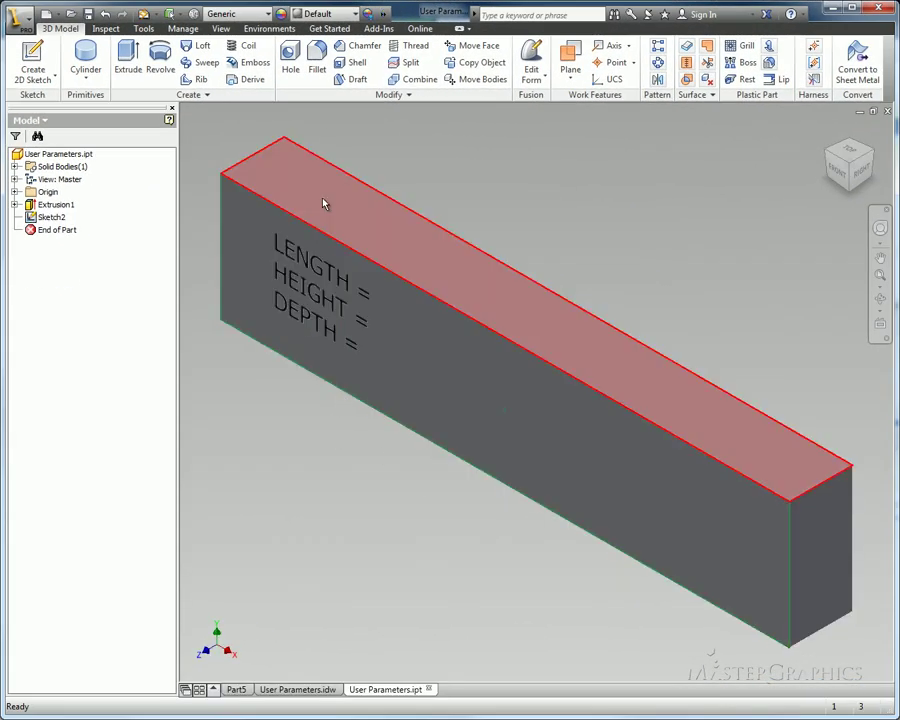
# Review the part's Parameters list, then open Sketch2 with the label text for editing.
pyautogui.click(183, 29)
pyautogui.click(149, 60)
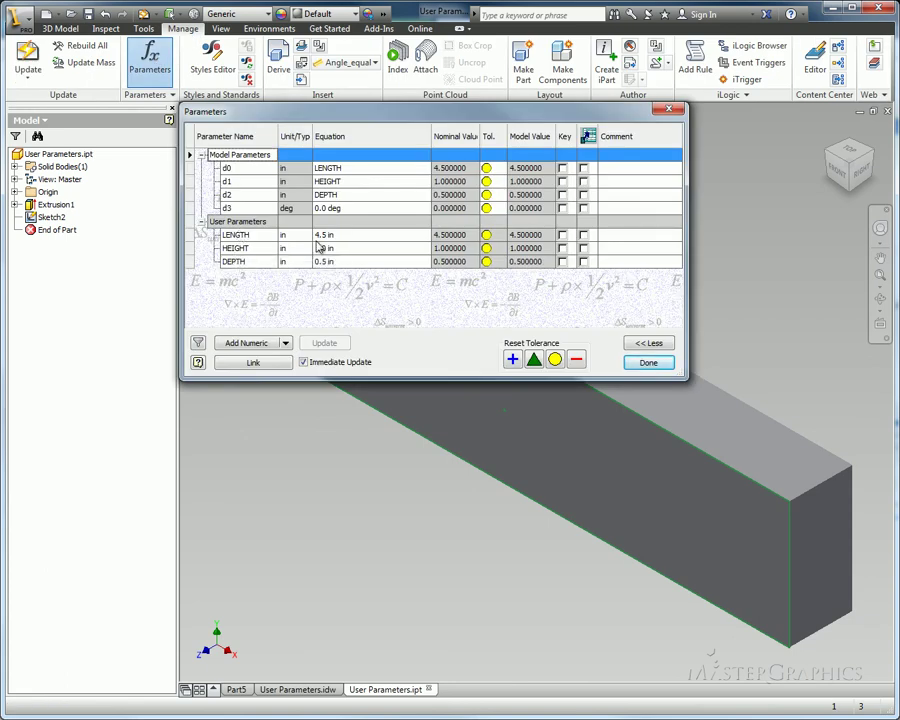
pyautogui.click(648, 362)
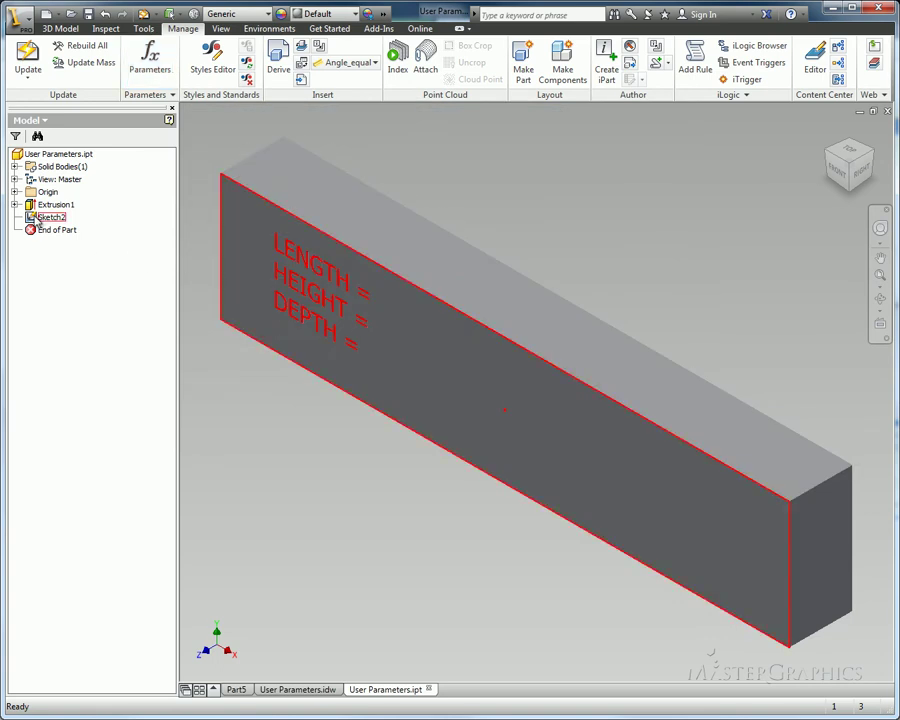
pyautogui.doubleClick(35, 219)
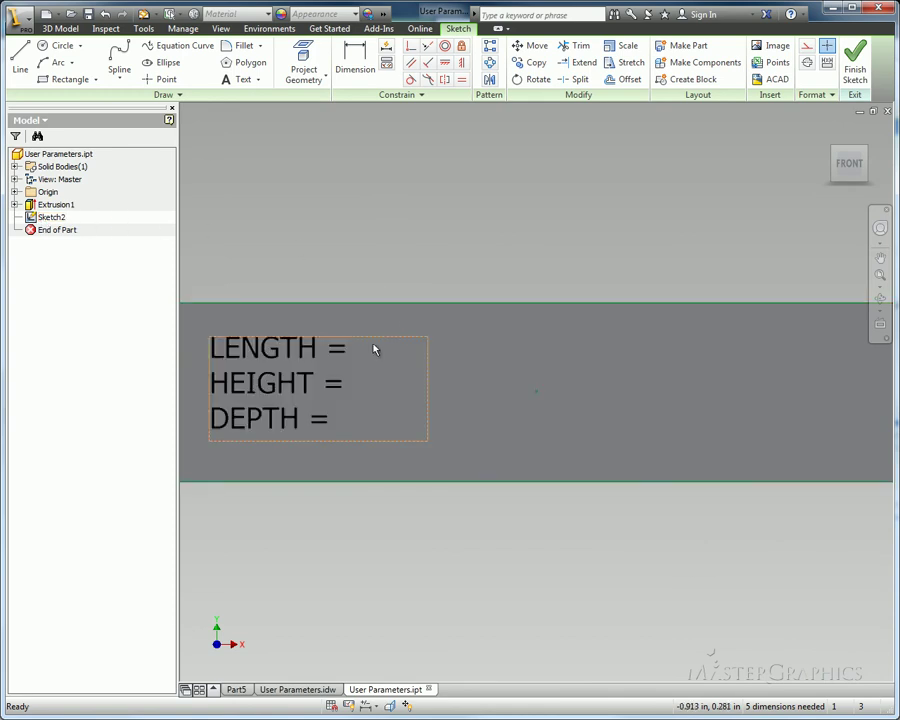
# Insert the LENGTH user parameter after 'LENGTH =' in the label, then switch to User Parameters.idw.
pyautogui.doubleClick(290, 350)
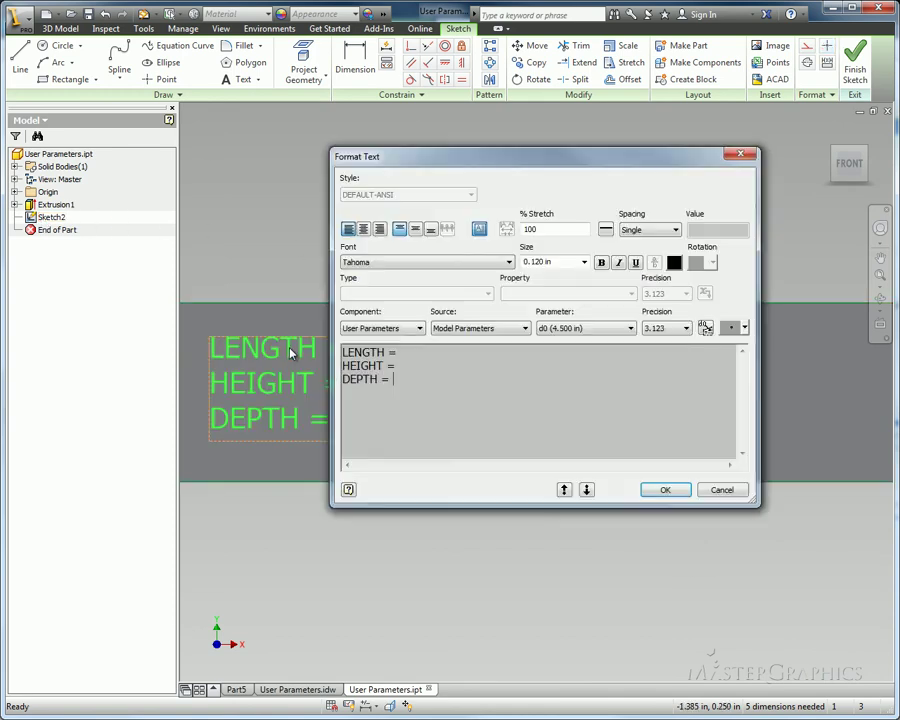
pyautogui.click(508, 332)
pyautogui.click(490, 348)
pyautogui.click(582, 330)
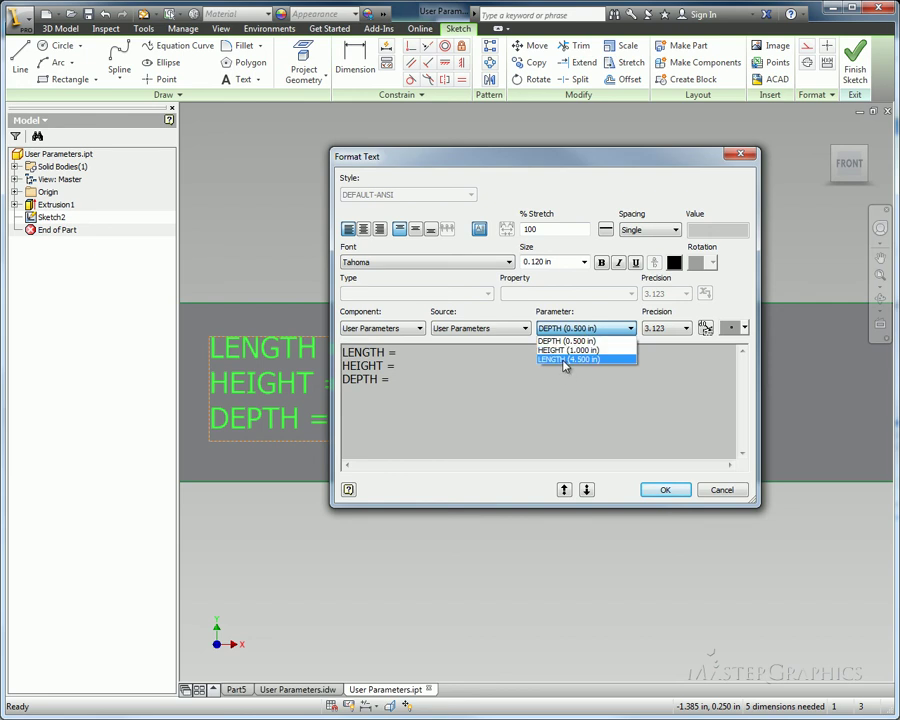
pyautogui.click(565, 360)
pyautogui.click(706, 328)
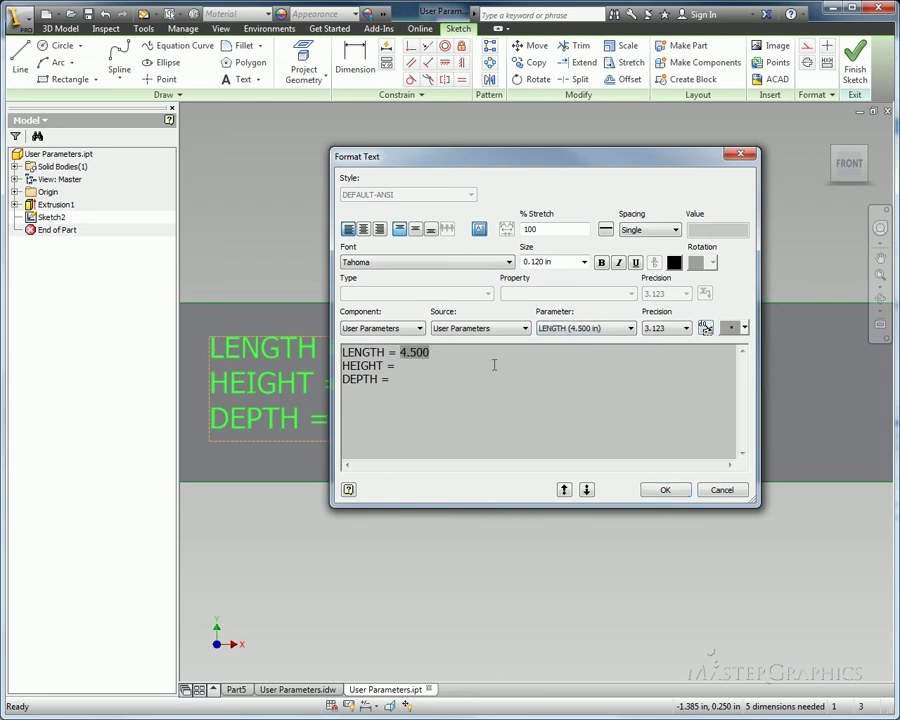
pyautogui.click(662, 489)
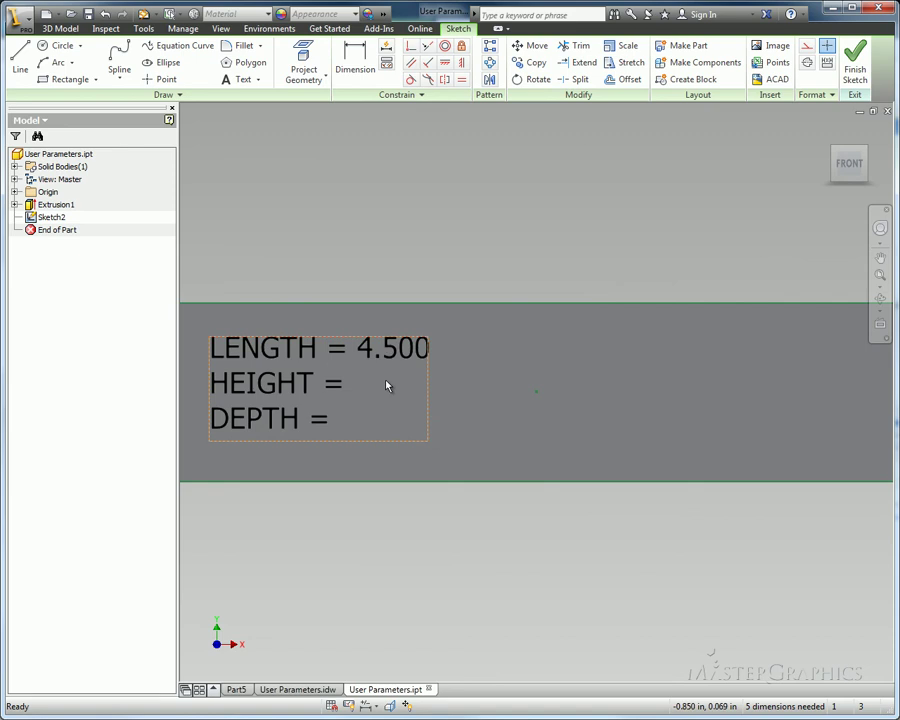
pyautogui.click(297, 689)
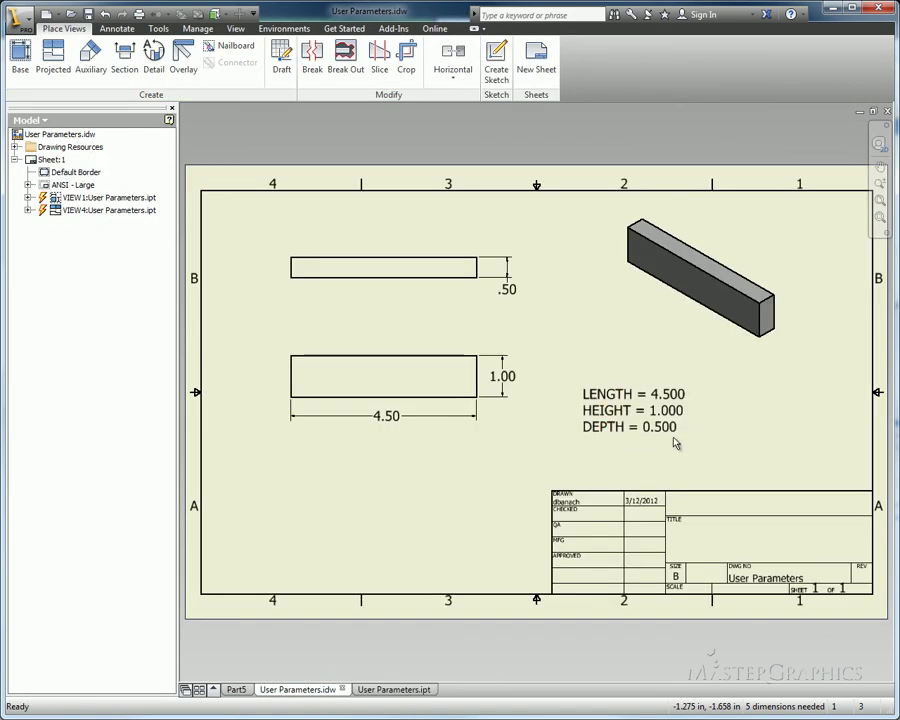
# Inspect the existing drawing note's linked LENGTH parameter value and close it unchanged.
pyautogui.doubleClick(655, 410)
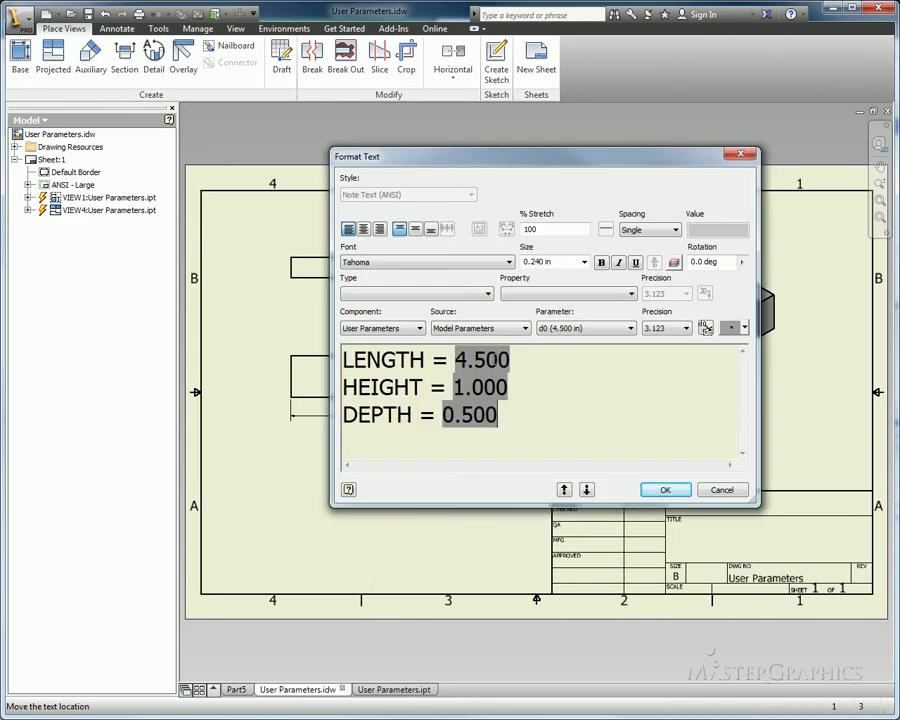
pyautogui.click(493, 366)
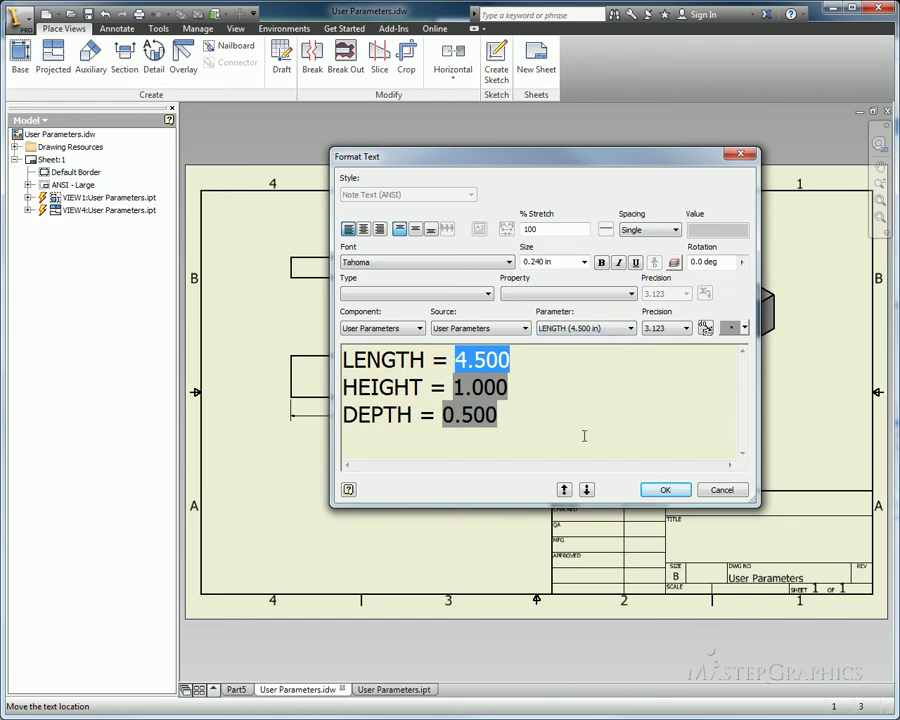
pyautogui.click(667, 489)
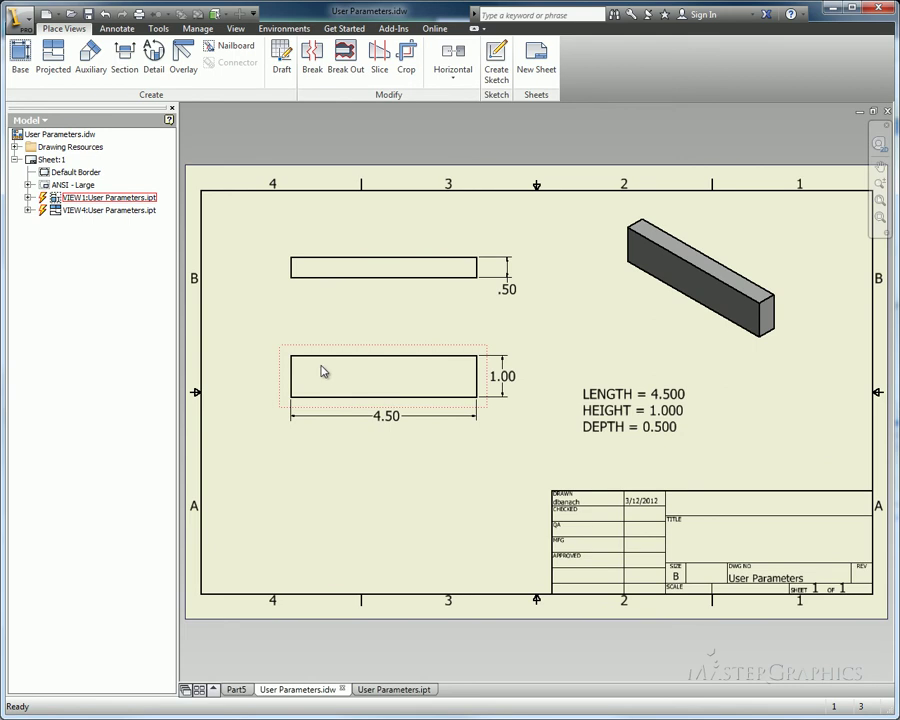
# Begin a new text note on the sheet drawing its value from User Parameters.
pyautogui.click(118, 30)
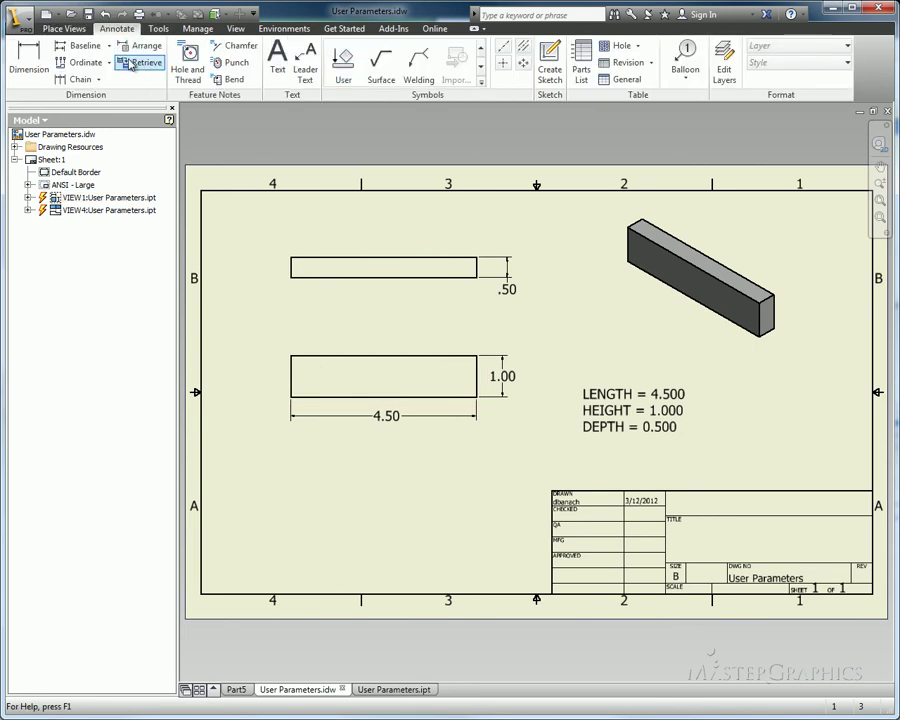
pyautogui.click(278, 62)
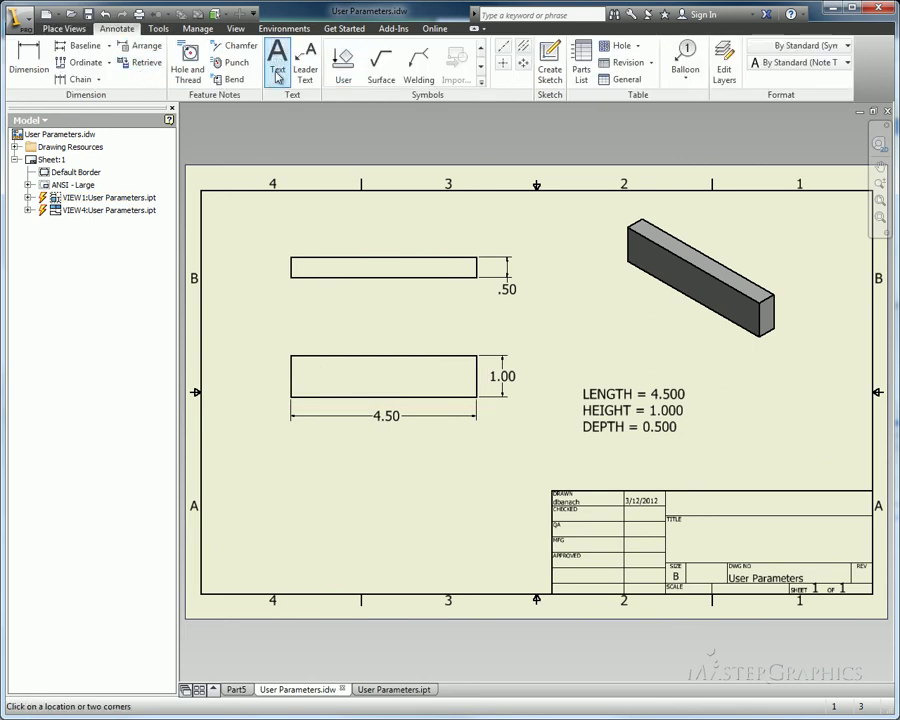
pyautogui.moveTo(303, 466); pyautogui.dragTo(420, 530)
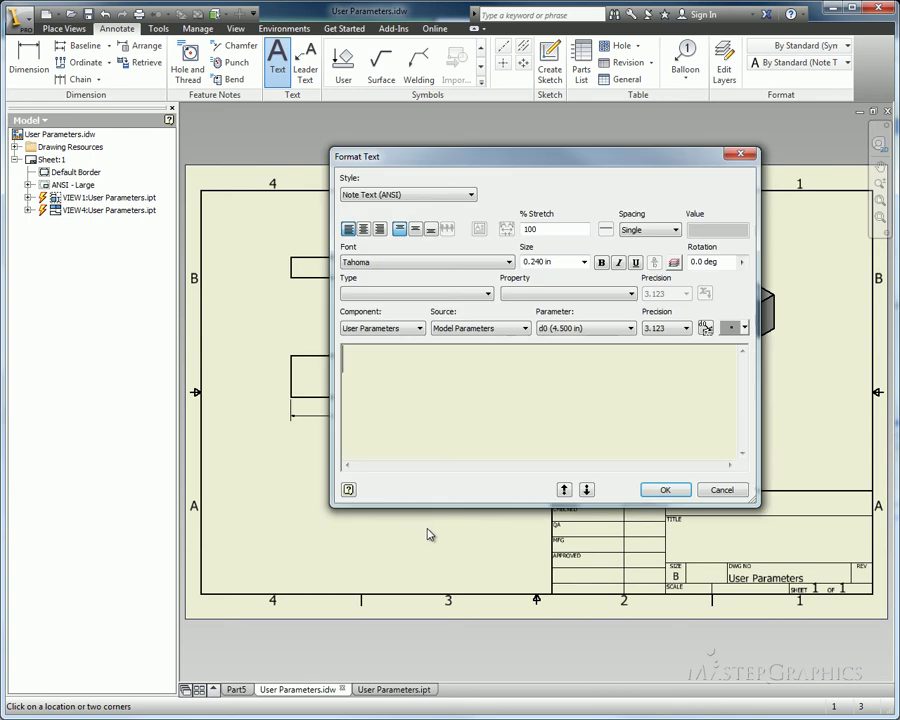
pyautogui.click(483, 329)
pyautogui.click(470, 349)
pyautogui.click(572, 328)
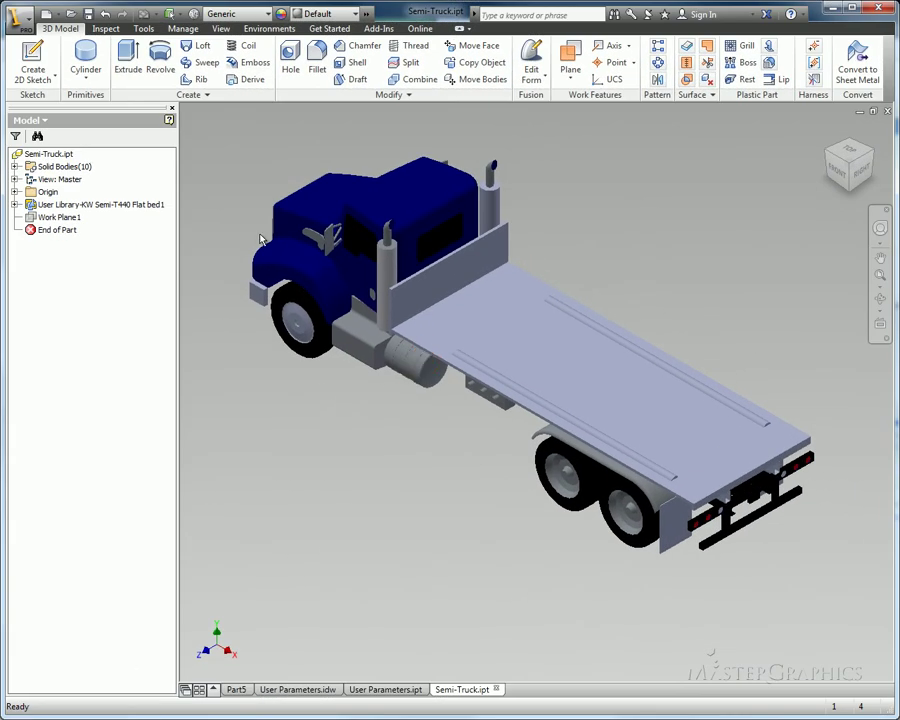
pyautogui.click(20, 15)
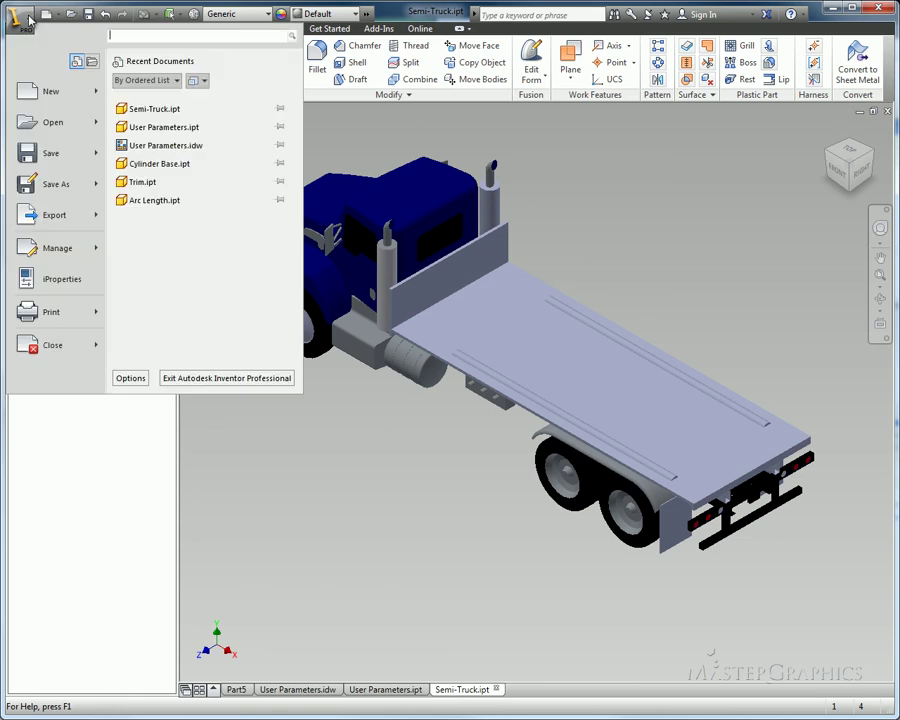
pyautogui.moveTo(58, 214)
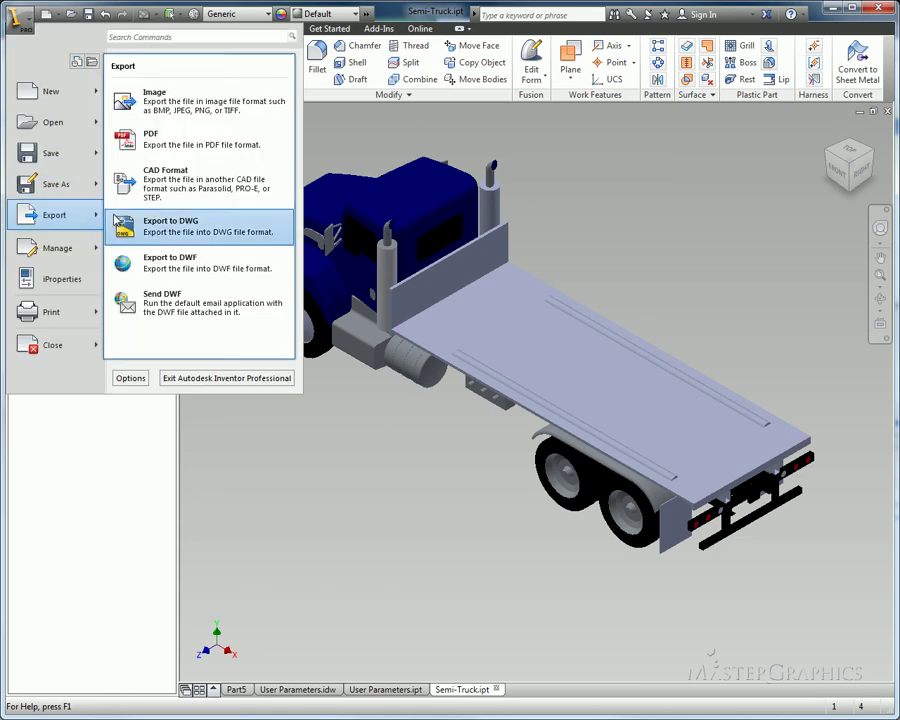
pyautogui.click(180, 187)
pyautogui.click(527, 483)
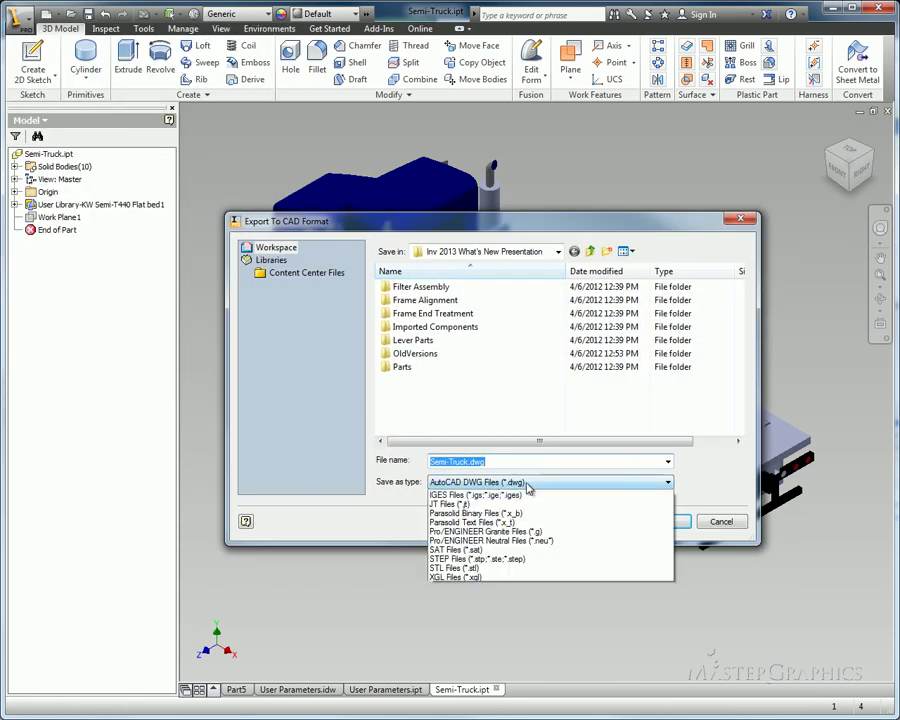
pyautogui.click(530, 586)
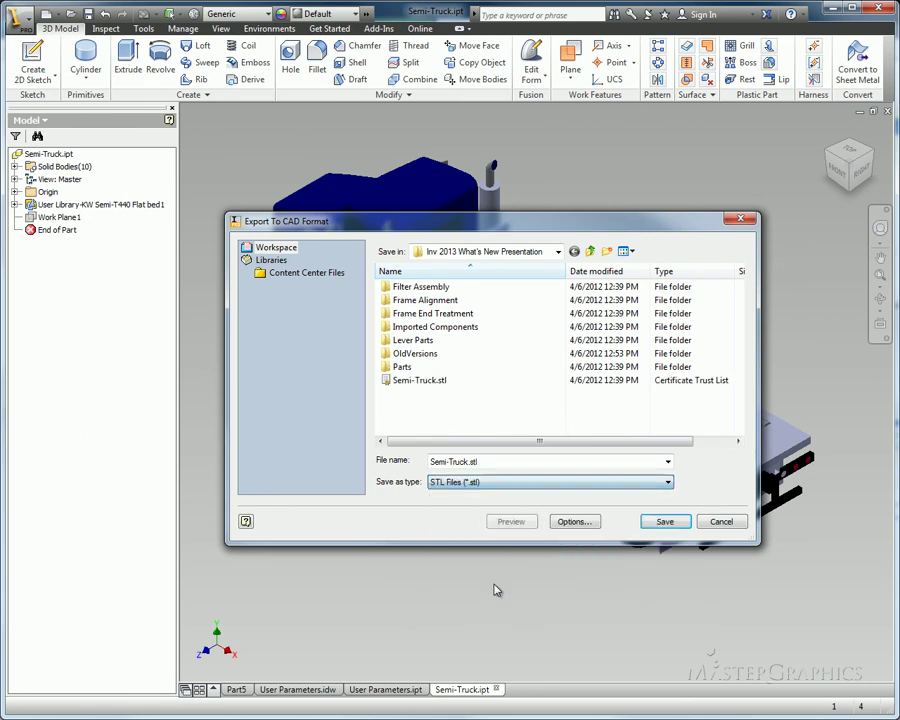
pyautogui.click(573, 521)
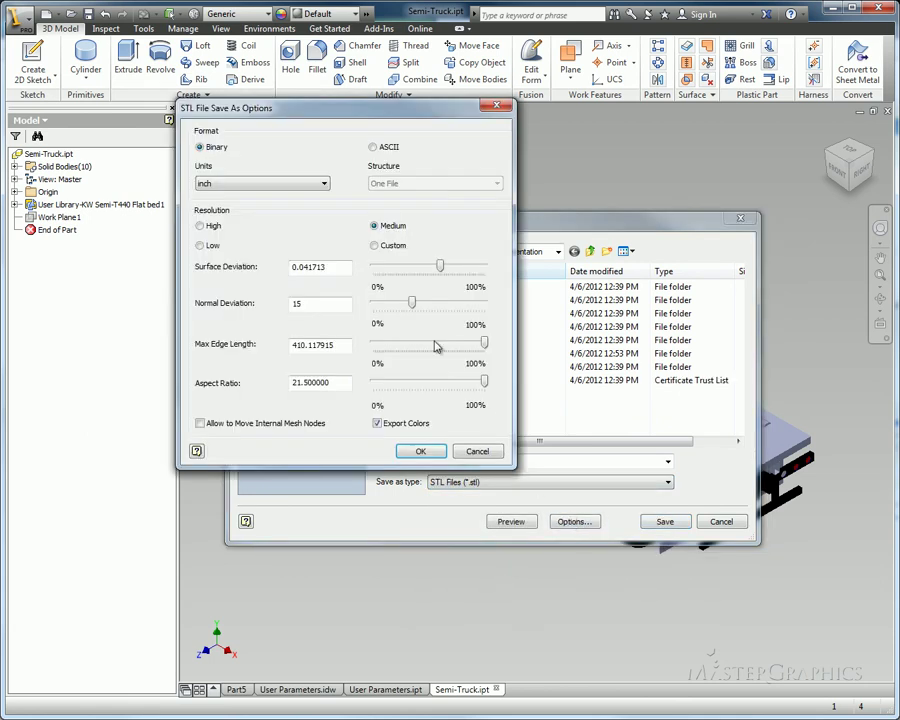
pyautogui.click(254, 185)
pyautogui.click(230, 194)
pyautogui.click(477, 451)
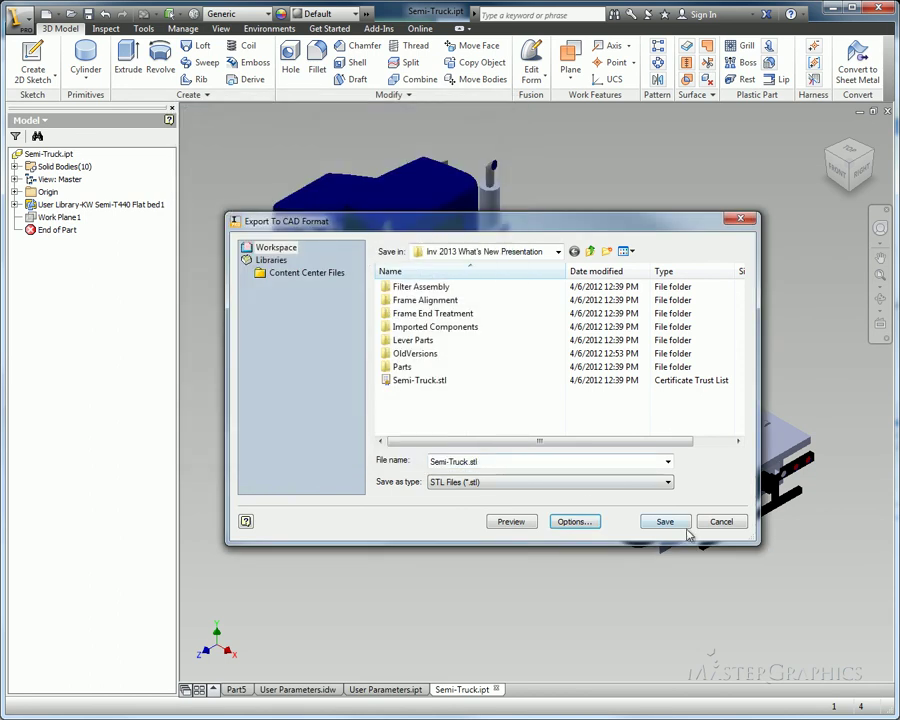
pyautogui.click(720, 521)
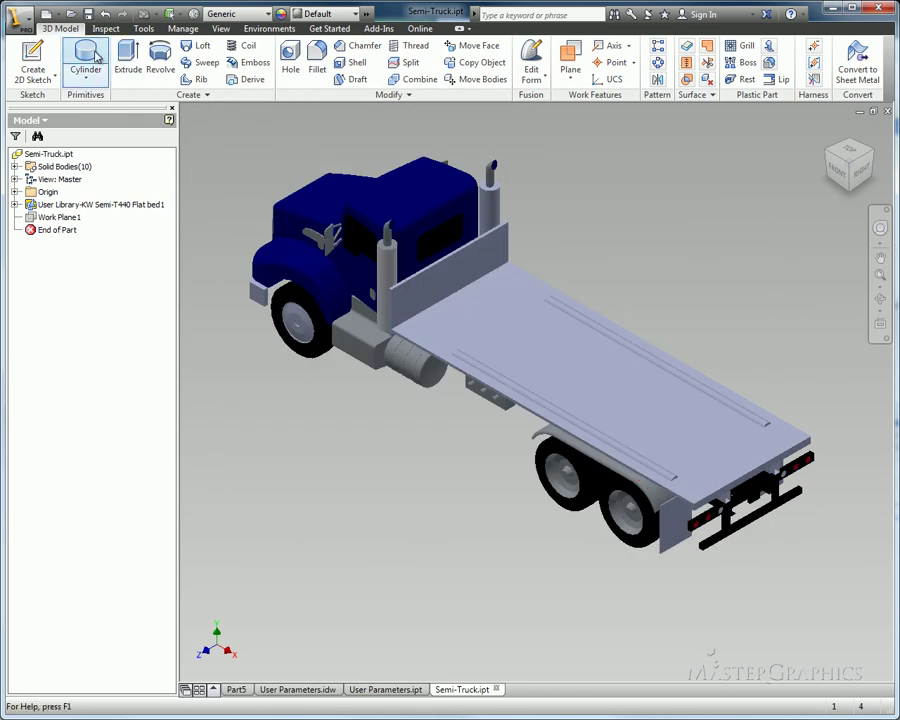
pyautogui.click(70, 13)
# Open Semi-Truck.stl as a new part, filtering the file list to STL Files.
pyautogui.click(470, 450)
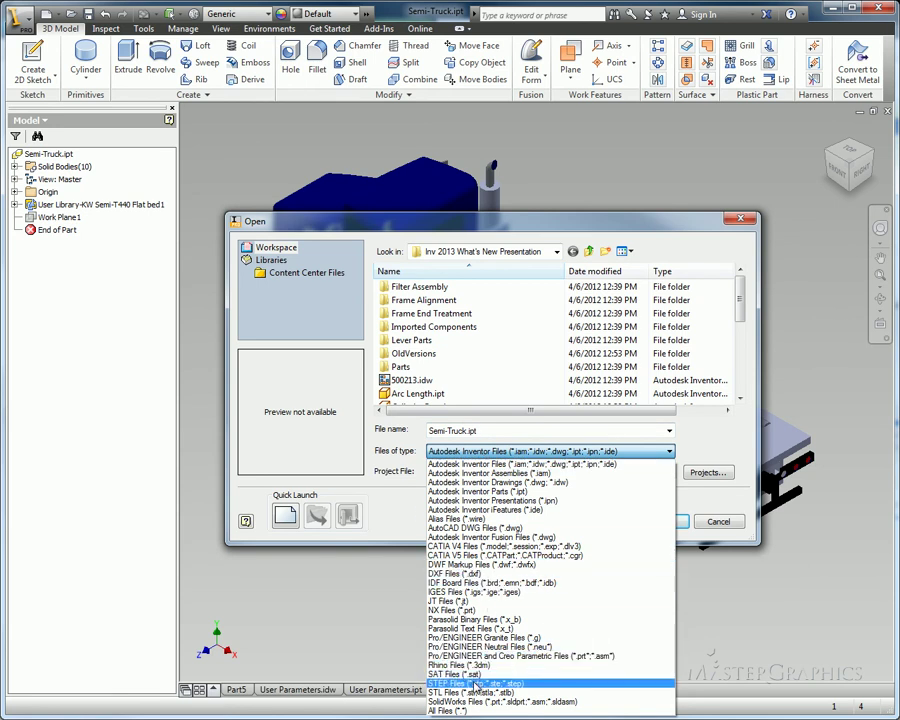
pyautogui.click(477, 693)
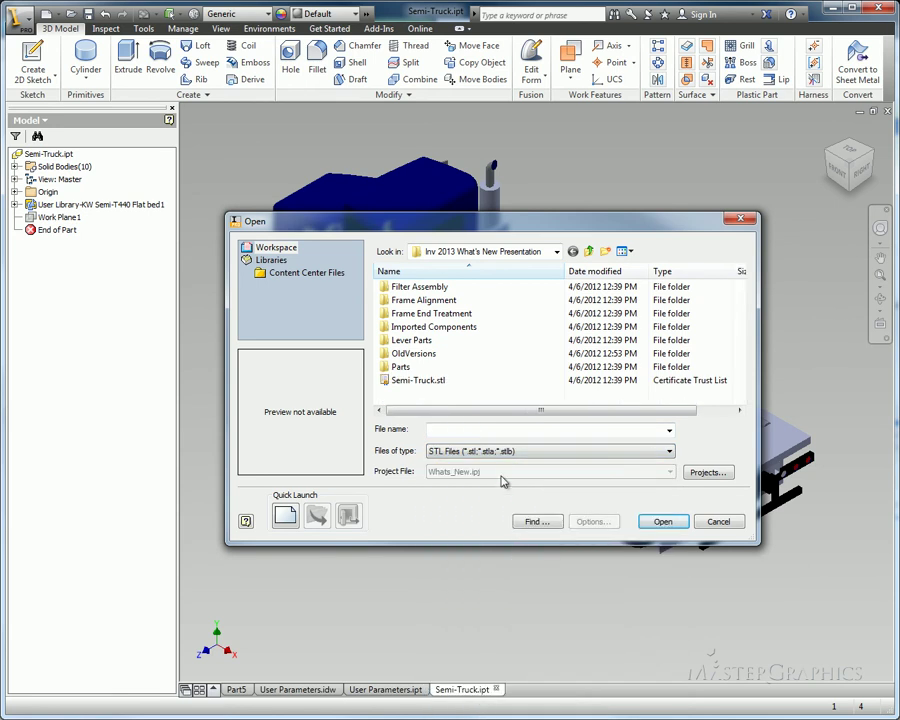
pyautogui.click(421, 384)
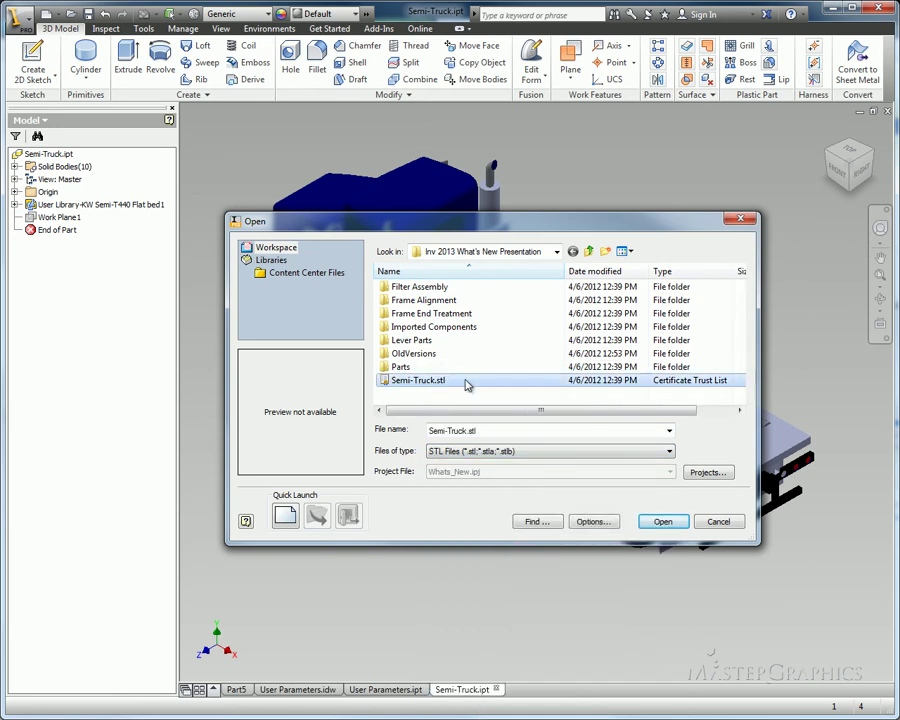
pyautogui.click(655, 520)
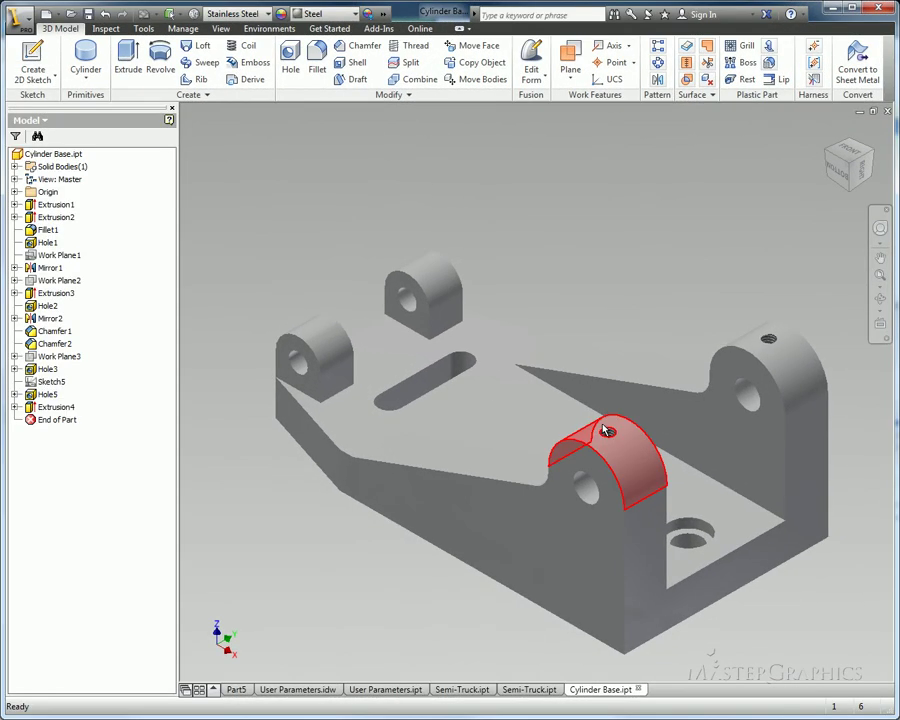
# Browse the material and appearance lists, then set the part's material to Titanium.
pyautogui.click(268, 15)
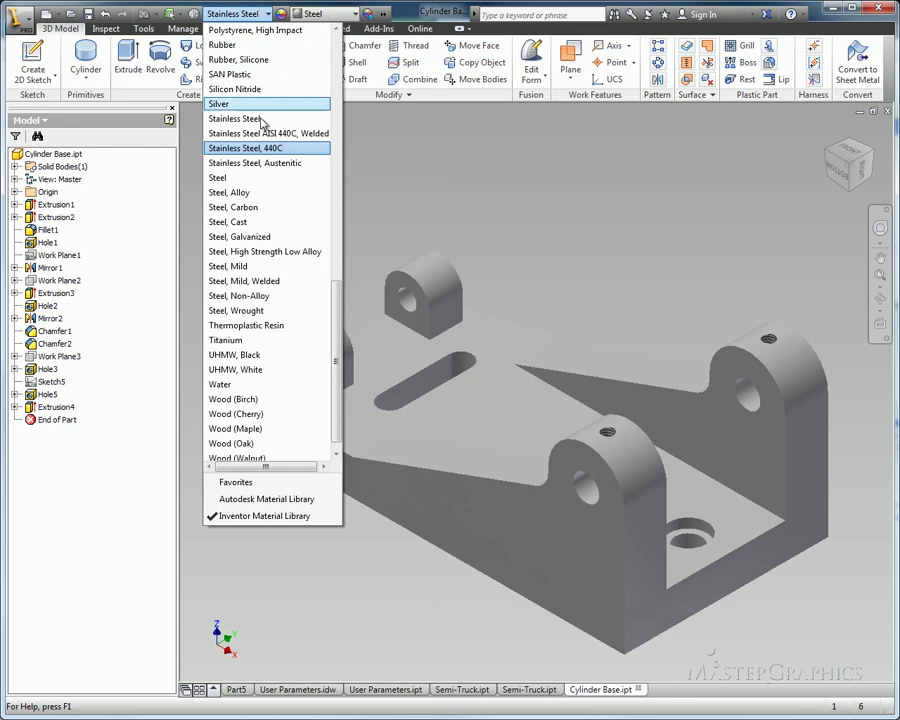
pyautogui.click(394, 188)
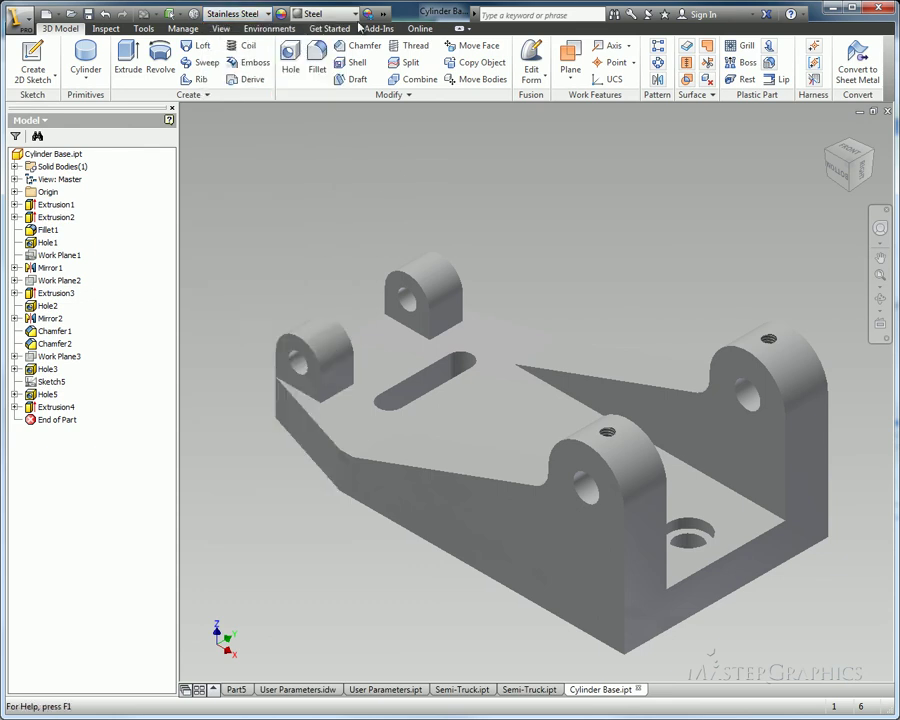
pyautogui.click(354, 14)
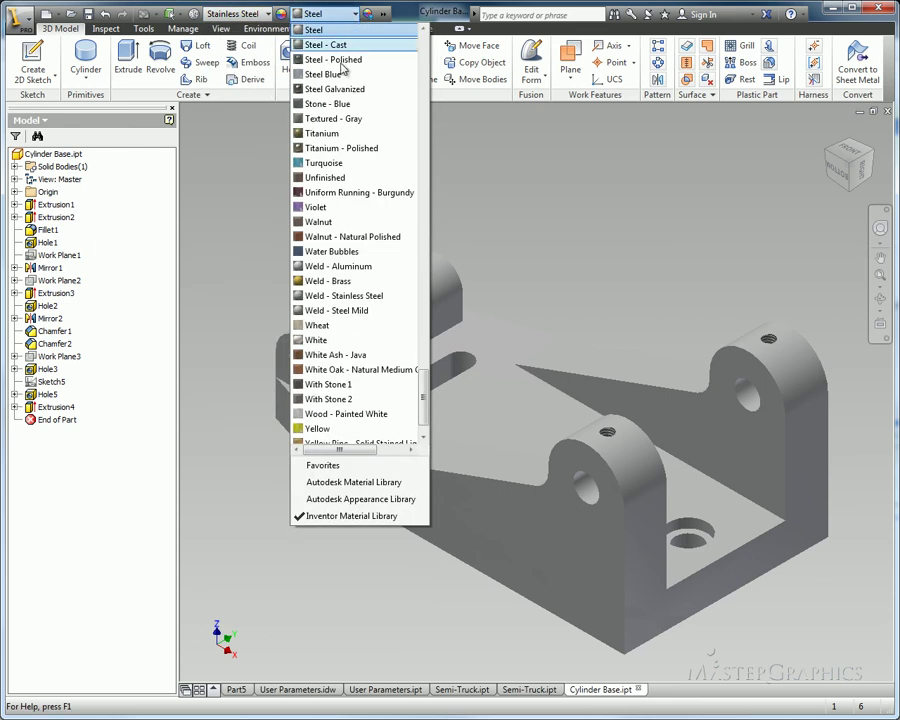
pyautogui.click(472, 193)
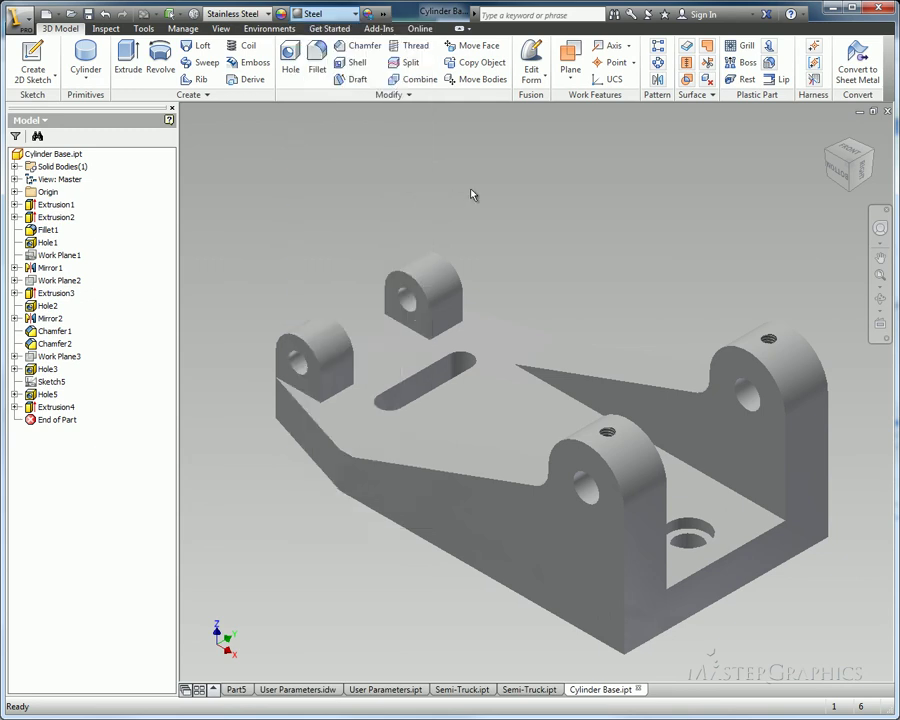
pyautogui.click(263, 15)
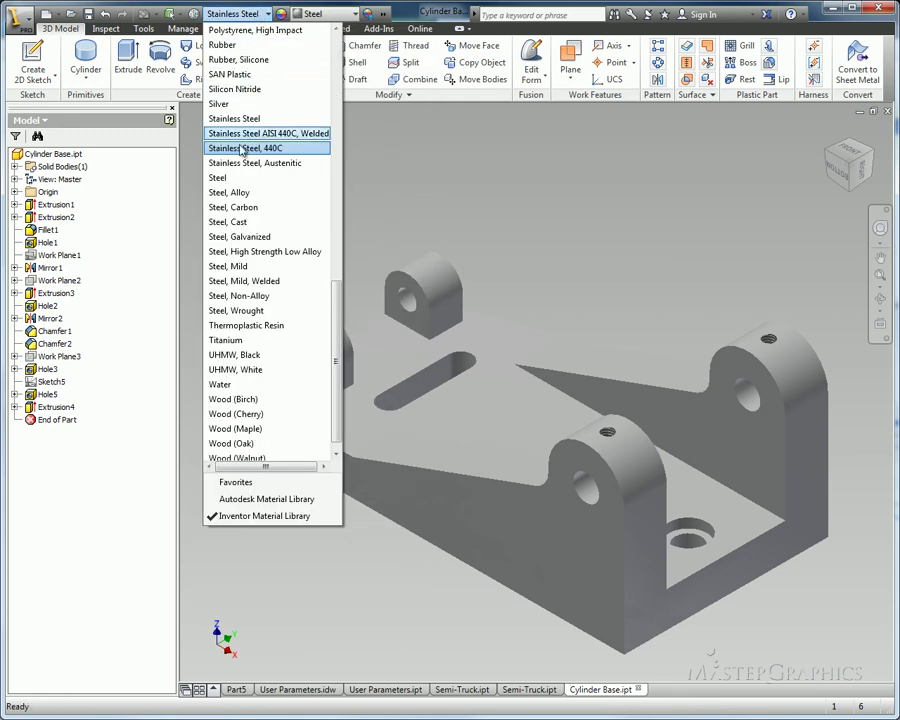
pyautogui.click(236, 341)
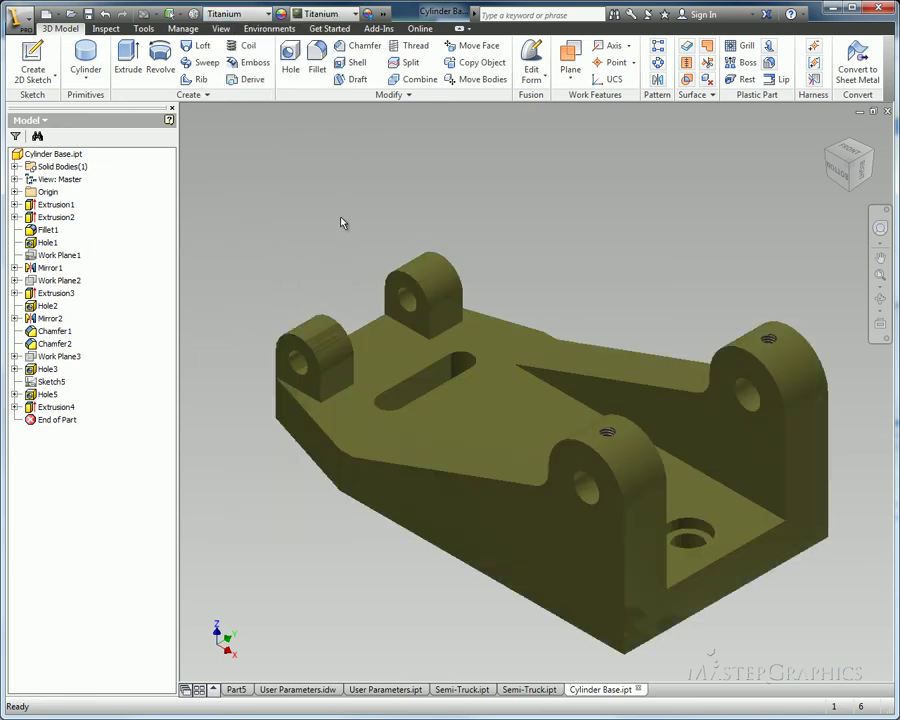
# Check the part's iProperties Physical tab for Titanium at 4.510 g/cm^3 density.
pyautogui.rightClick(66, 153)
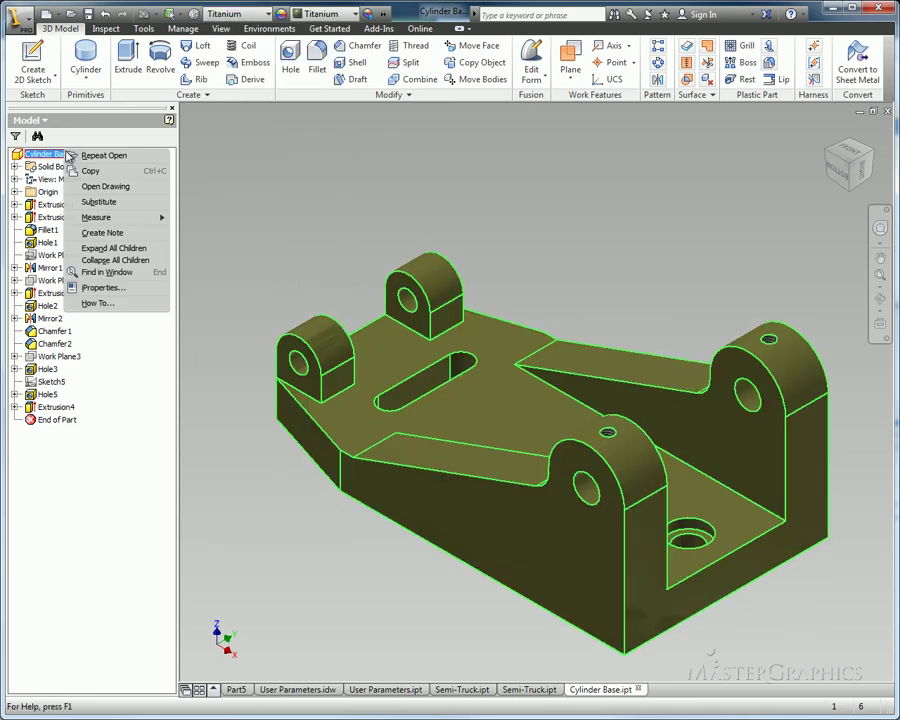
pyautogui.click(100, 288)
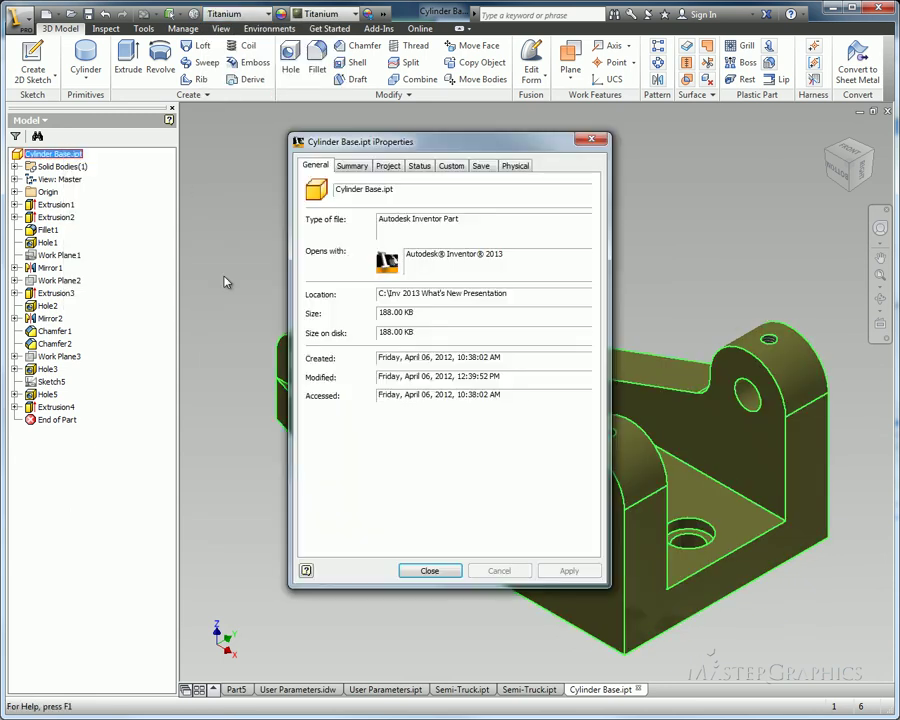
pyautogui.click(520, 166)
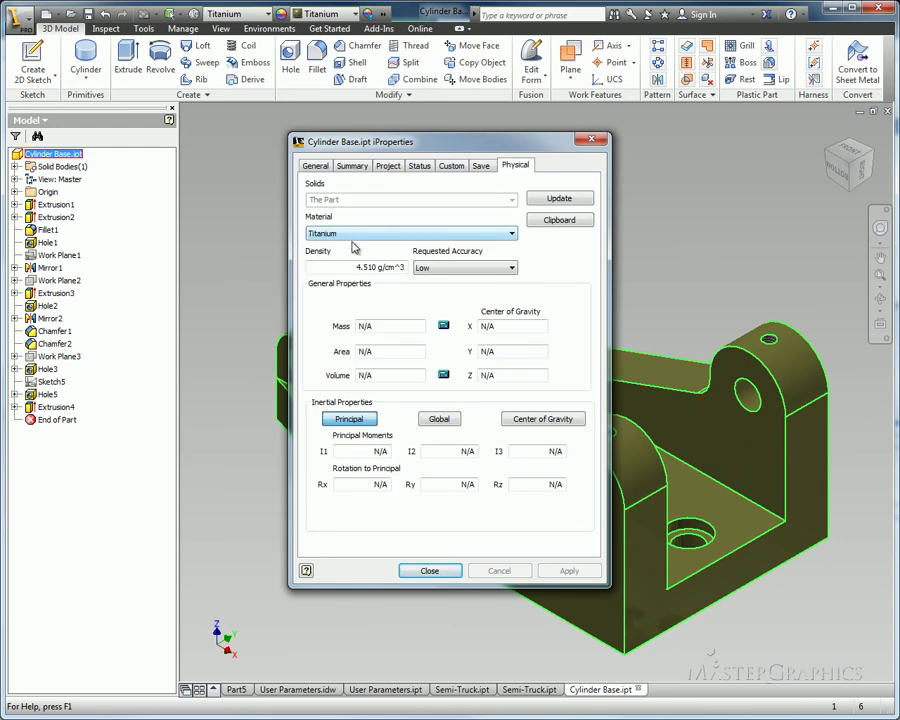
pyautogui.click(430, 571)
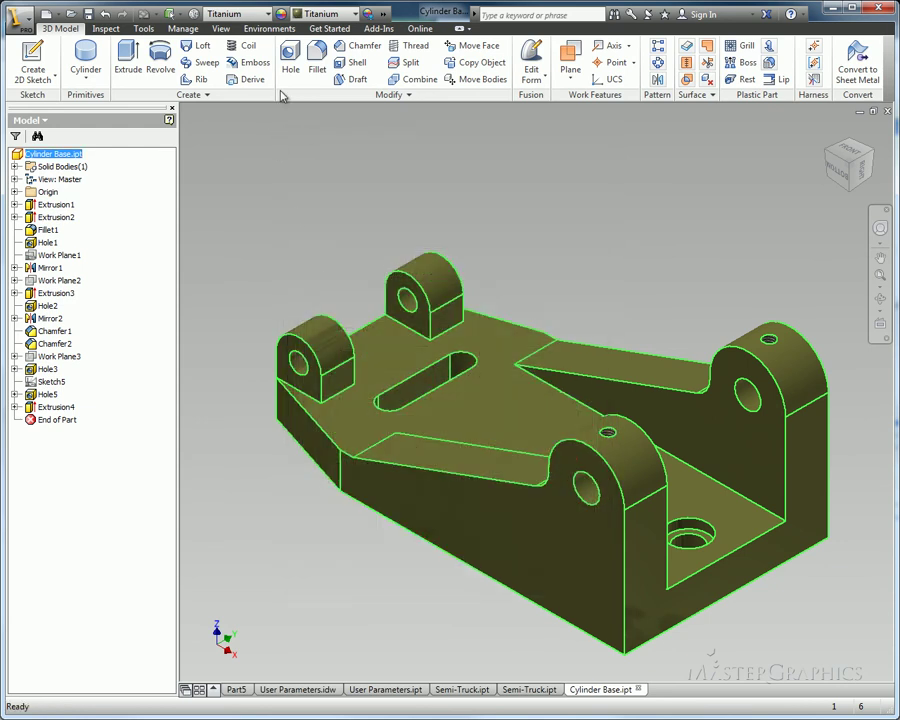
# Change the Cylinder Base appearance to White, then override it with Turquoise.
pyautogui.click(325, 160)
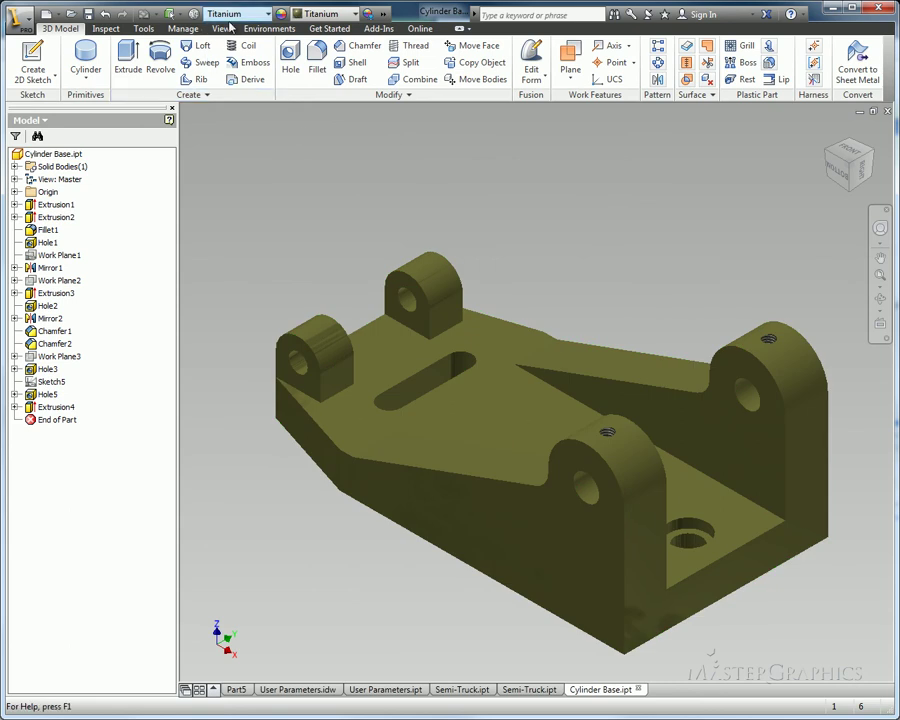
pyautogui.click(316, 15)
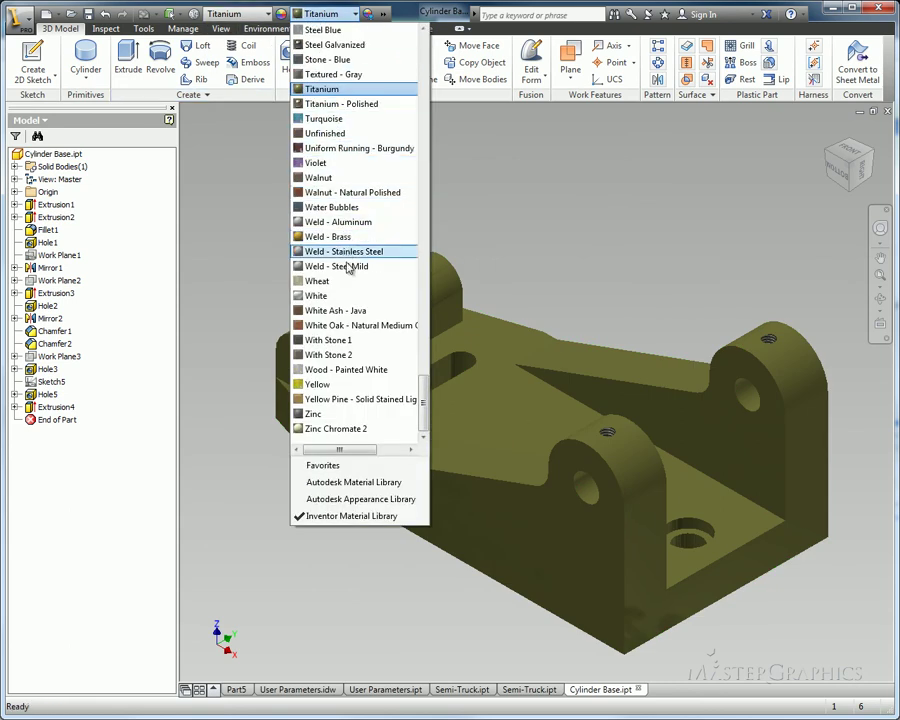
pyautogui.click(337, 296)
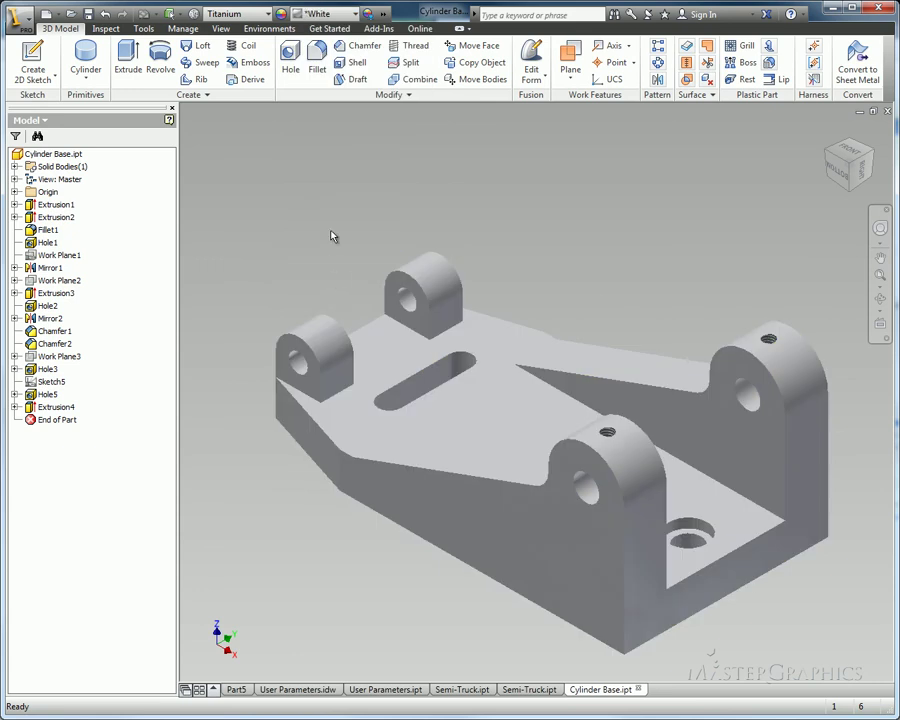
pyautogui.click(338, 16)
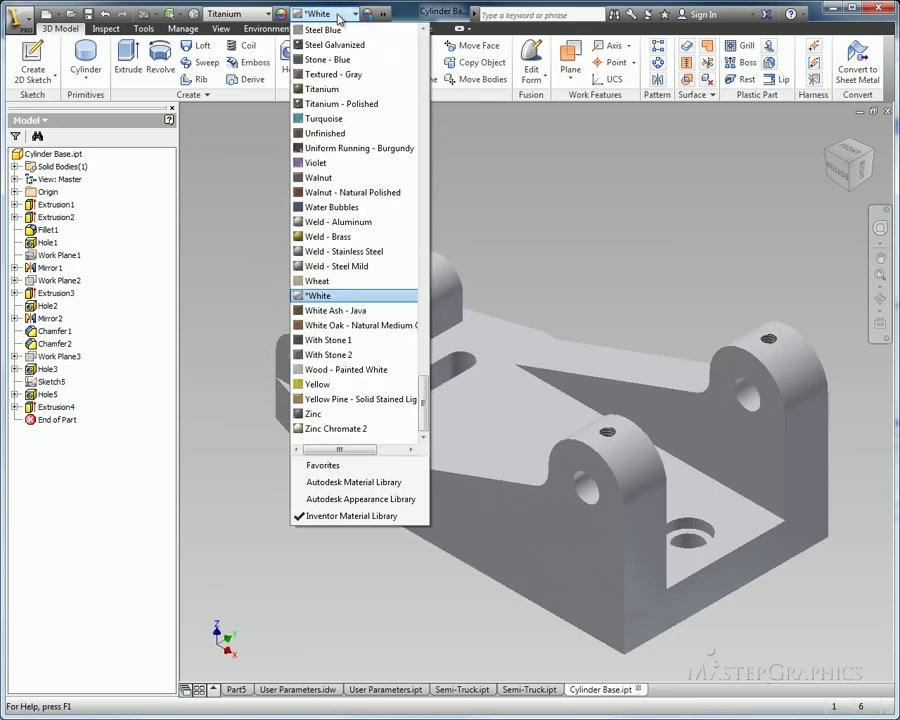
pyautogui.click(340, 119)
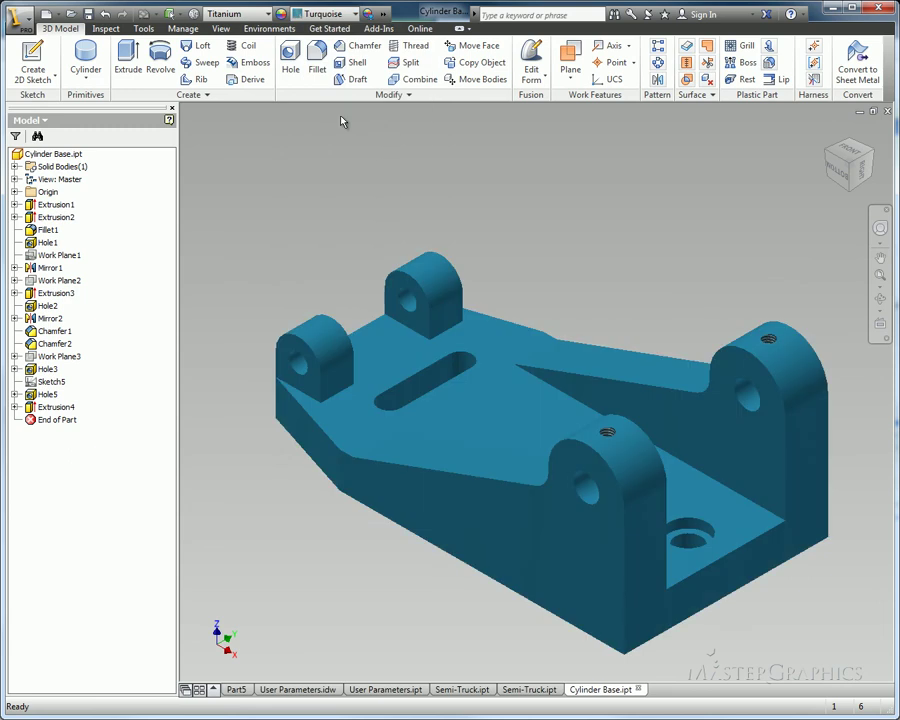